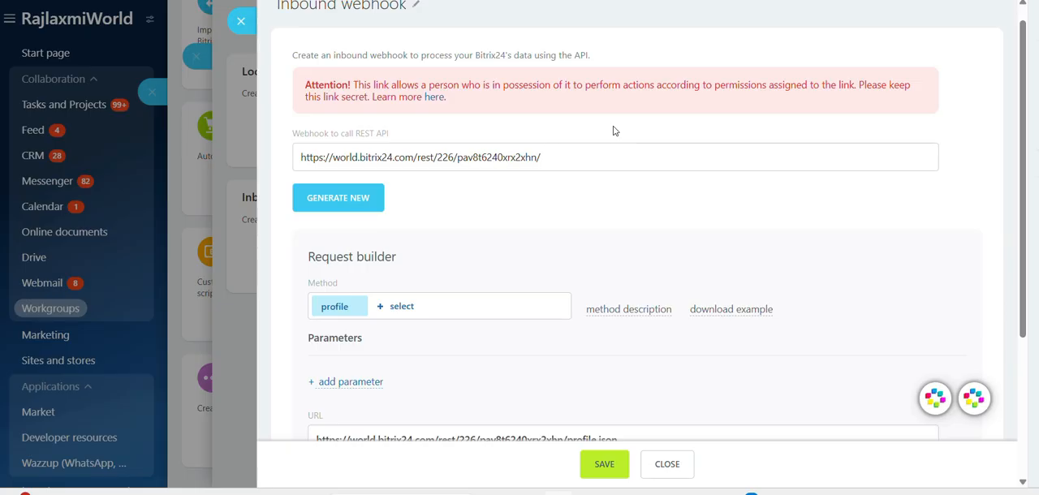
Rename the webhook to "Inbound webhook-lead"
{"action": "left_click", "coordinate": [510, 156]}
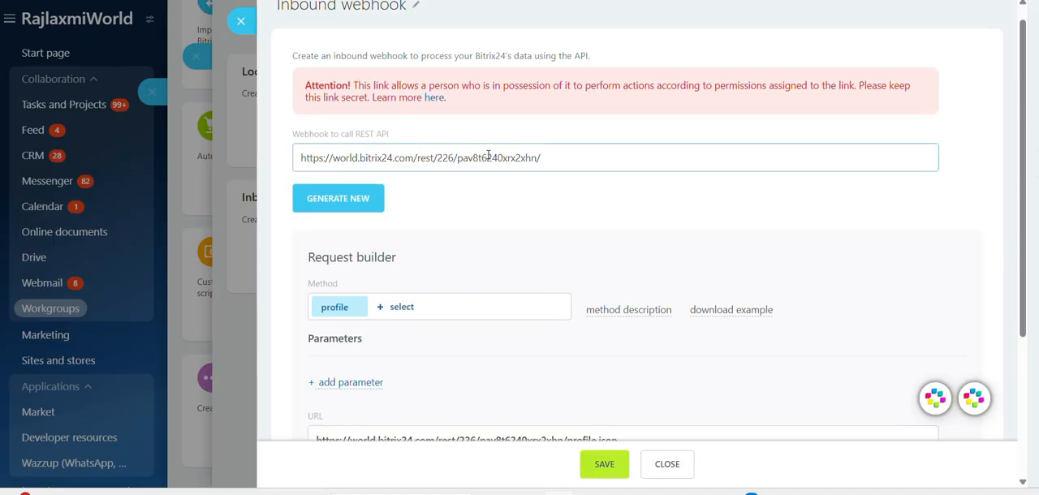
{"action": "scroll", "coordinate": [432, 232], "scroll_direction": "up", "scroll_amount": 1}
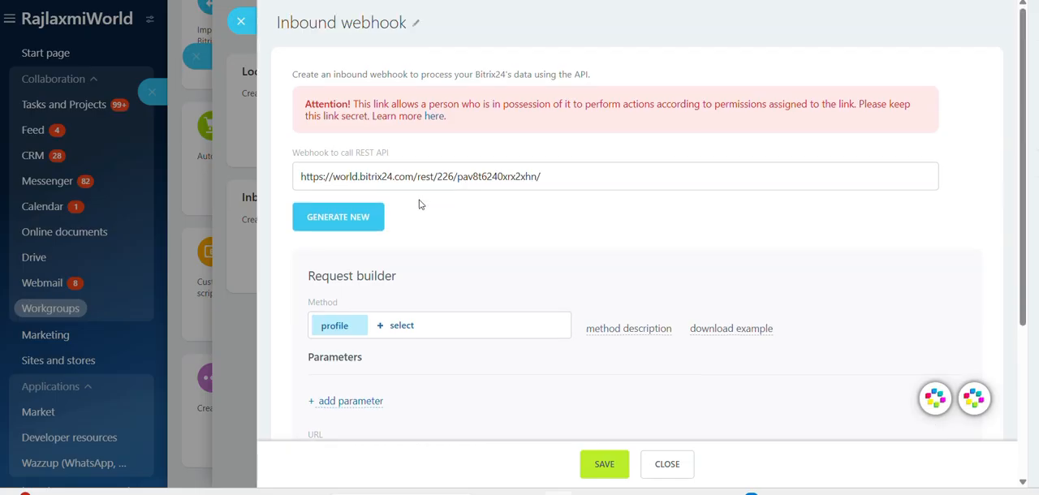
{"action": "left_click", "coordinate": [418, 25]}
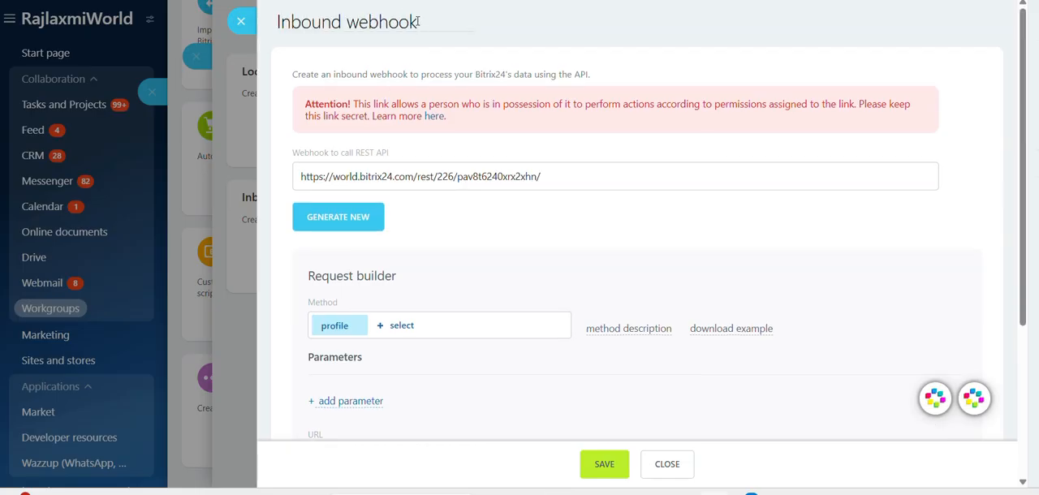
{"action": "type", "text": "-lead"}
{"action": "left_click", "coordinate": [523, 273]}
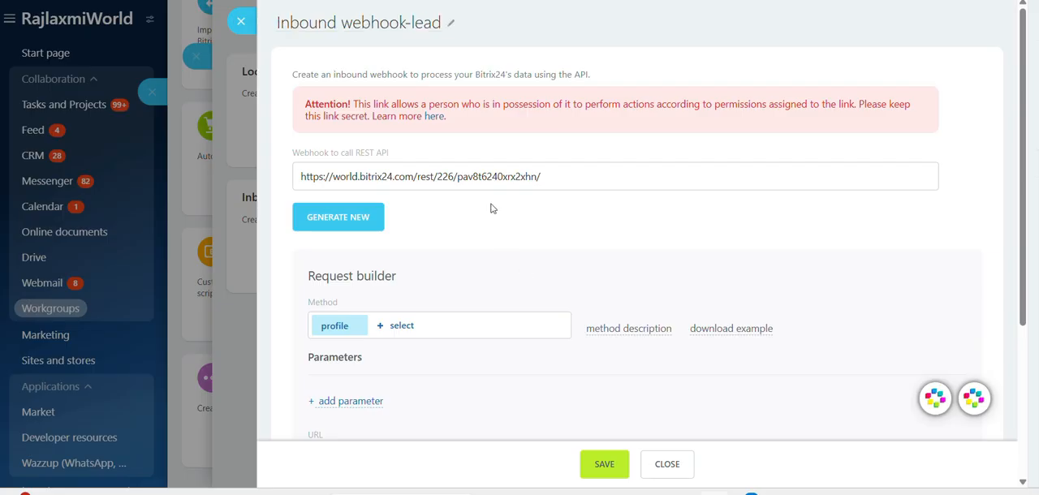
Examine the parts of the REST API webhook URL, including the portal address, user ID and secret token
{"action": "scroll", "coordinate": [485, 217], "scroll_direction": "down", "scroll_amount": 1}
{"action": "triple_click", "coordinate": [372, 91]}
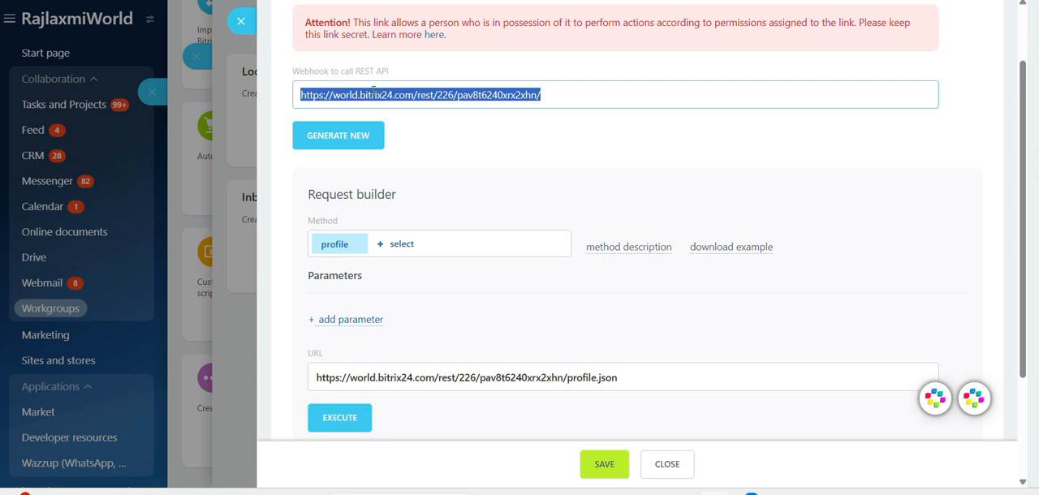
{"action": "triple_click", "coordinate": [374, 91]}
{"action": "left_click", "coordinate": [374, 91]}
{"action": "triple_click", "coordinate": [373, 91]}
{"action": "scroll", "coordinate": [462, 155], "scroll_direction": "down", "scroll_amount": 1}
{"action": "scroll", "coordinate": [403, 129], "scroll_direction": "up", "scroll_amount": 1}
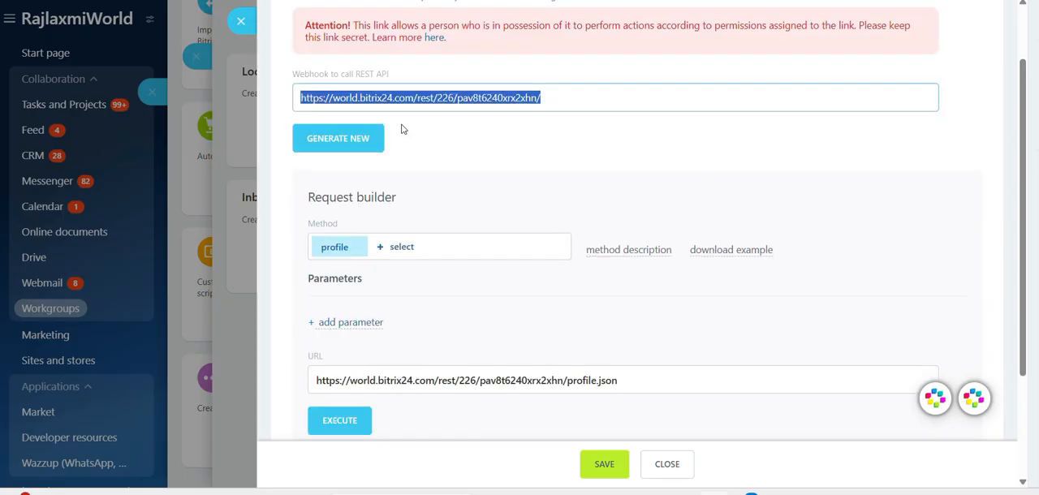
{"action": "left_click", "coordinate": [415, 99]}
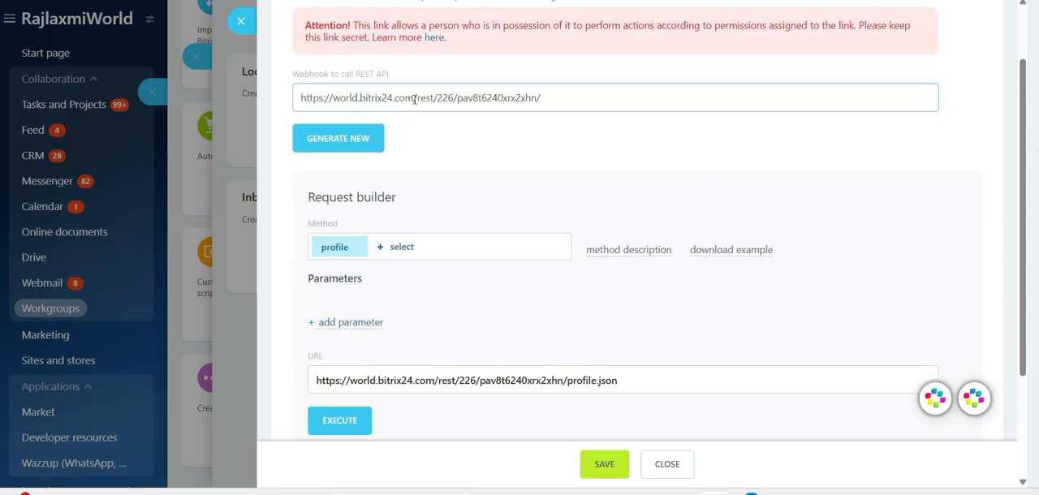
{"action": "triple_click", "coordinate": [415, 99]}
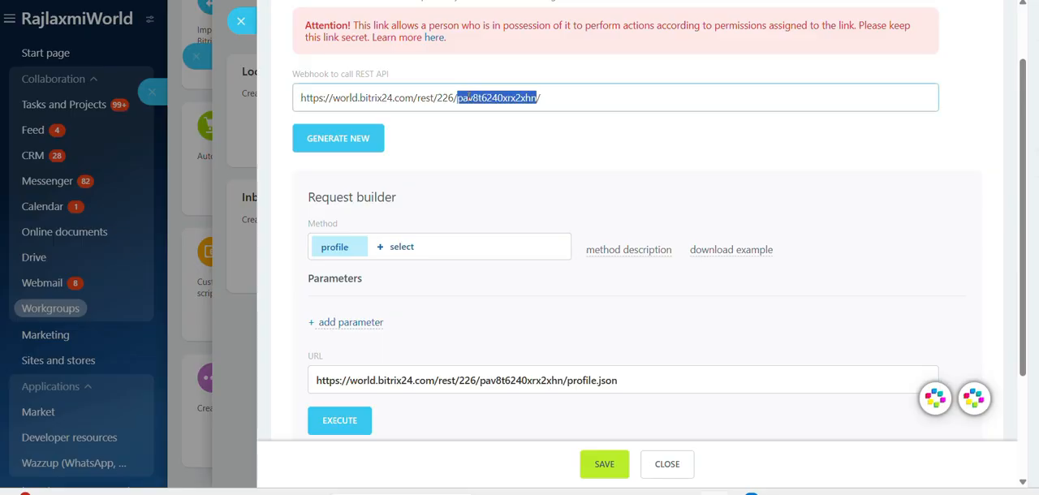
{"action": "triple_click", "coordinate": [469, 98]}
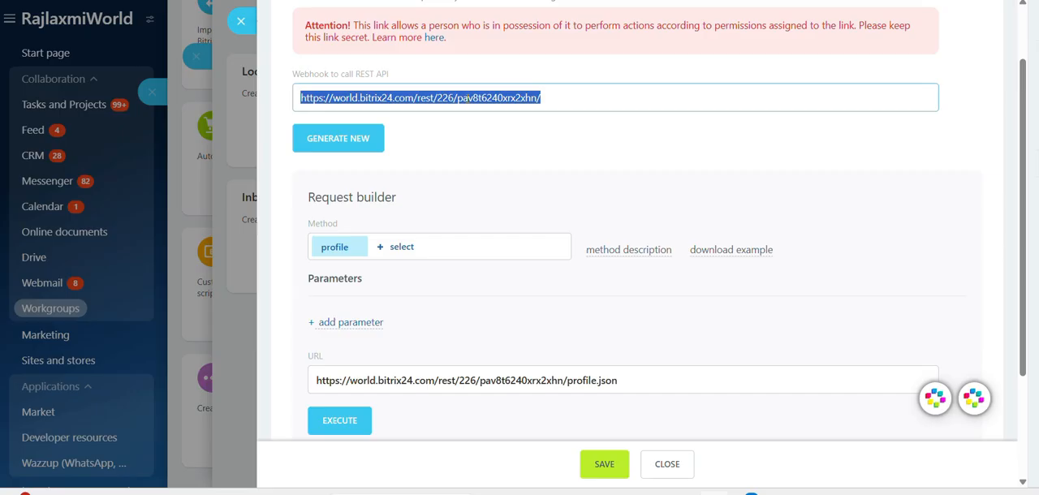
{"action": "left_click", "coordinate": [459, 99]}
{"action": "double_click", "coordinate": [459, 99]}
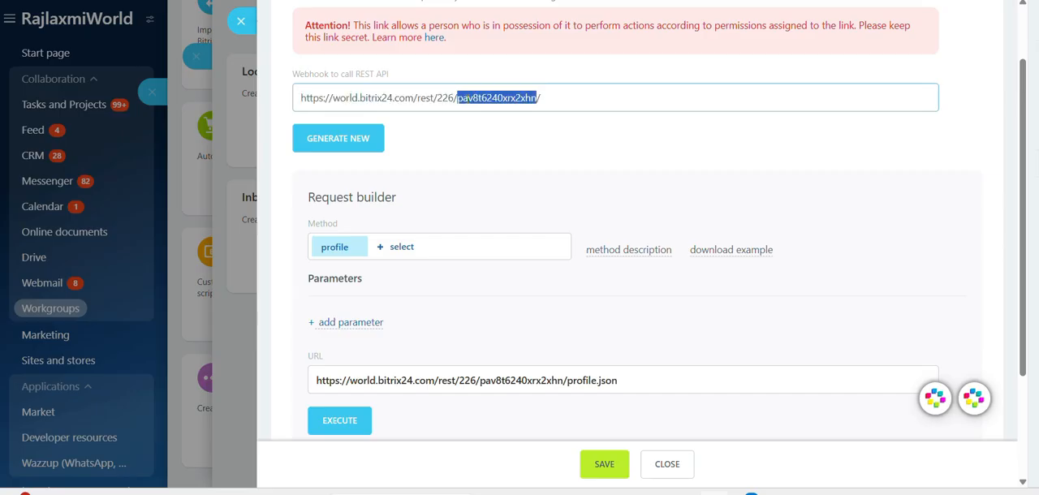
{"action": "triple_click", "coordinate": [461, 101]}
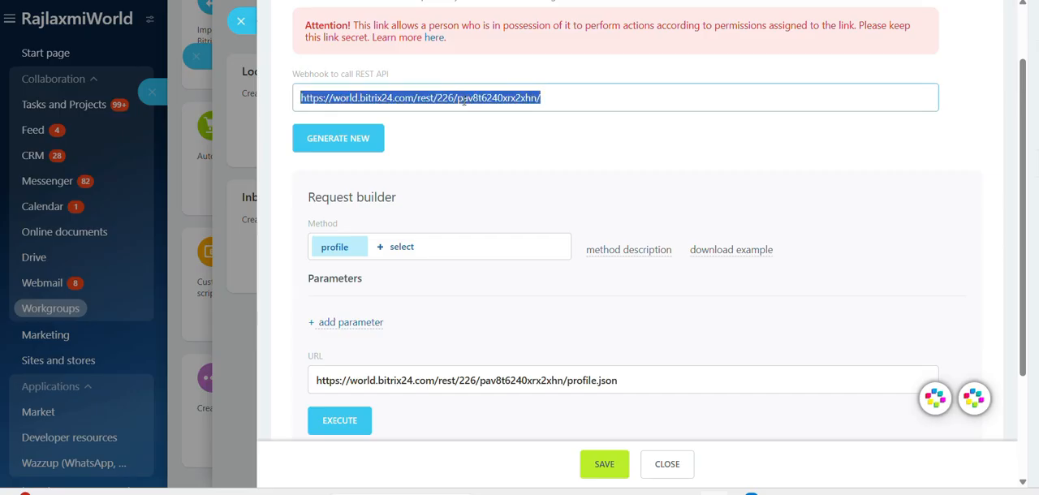
{"action": "left_click", "coordinate": [575, 94]}
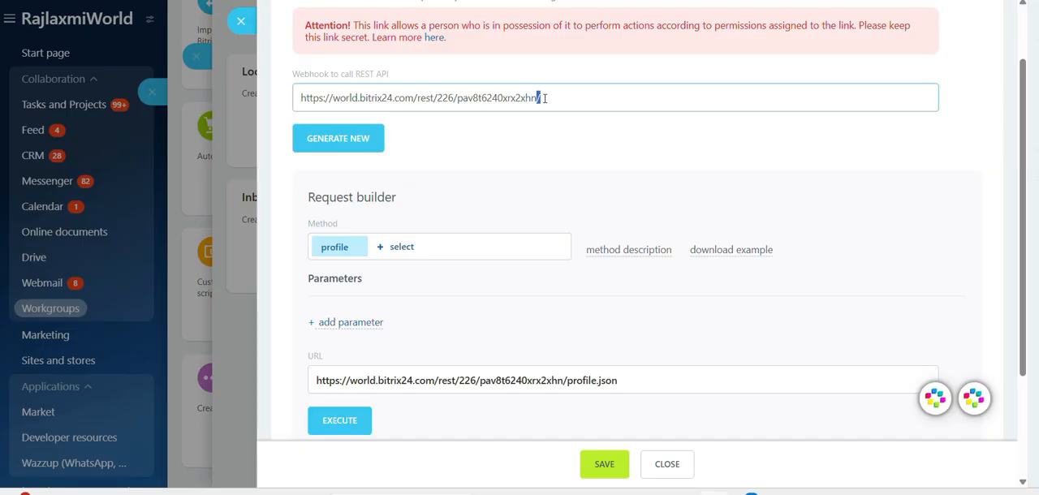
{"action": "triple_click", "coordinate": [545, 98]}
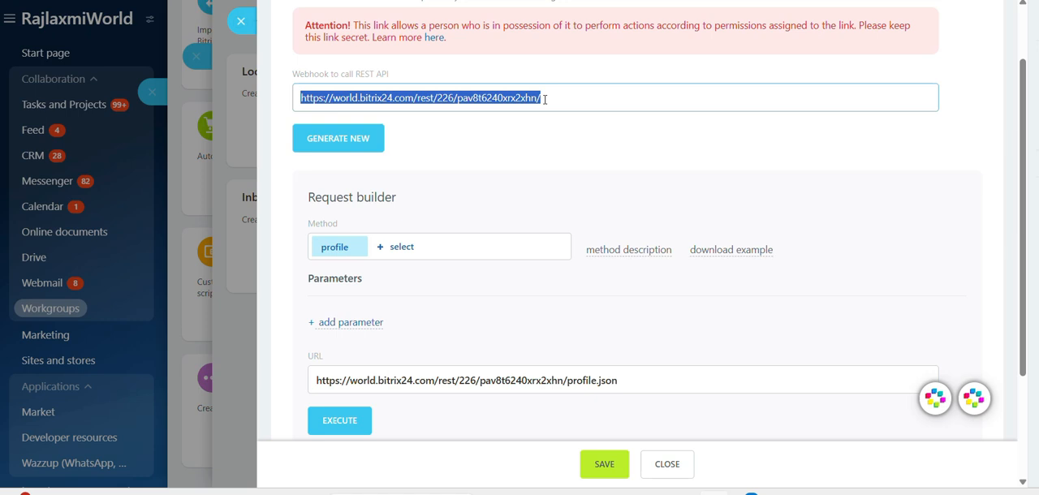
{"action": "left_click", "coordinate": [545, 98]}
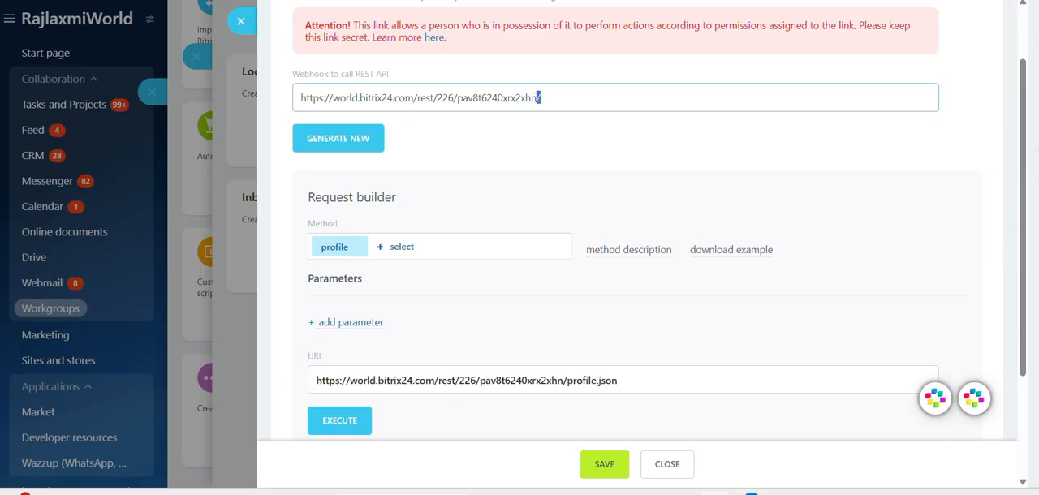
{"action": "key", "text": "ctrl+a"}
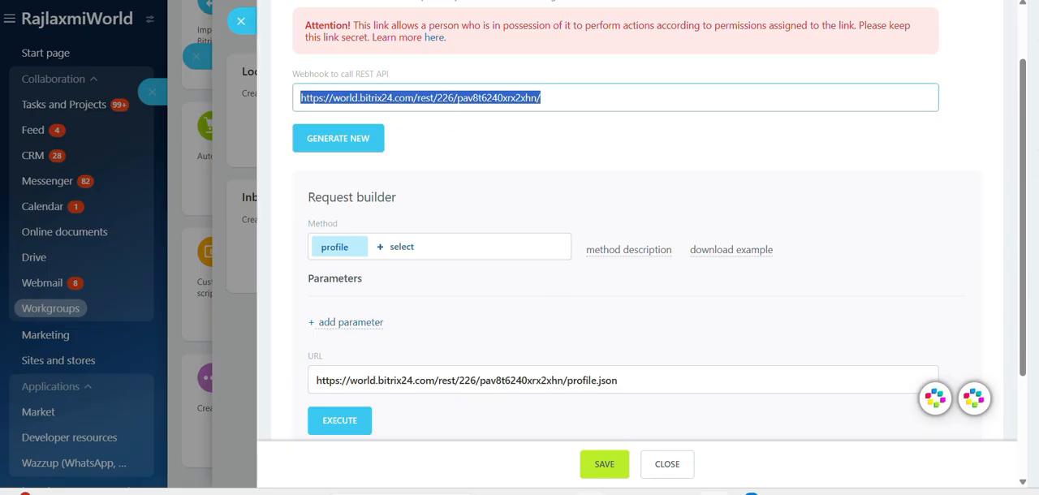
Switch to Postman and examine the raw JSON body of the existing crm.lead.add POST request
{"action": "left_click", "coordinate": [581, 491]}
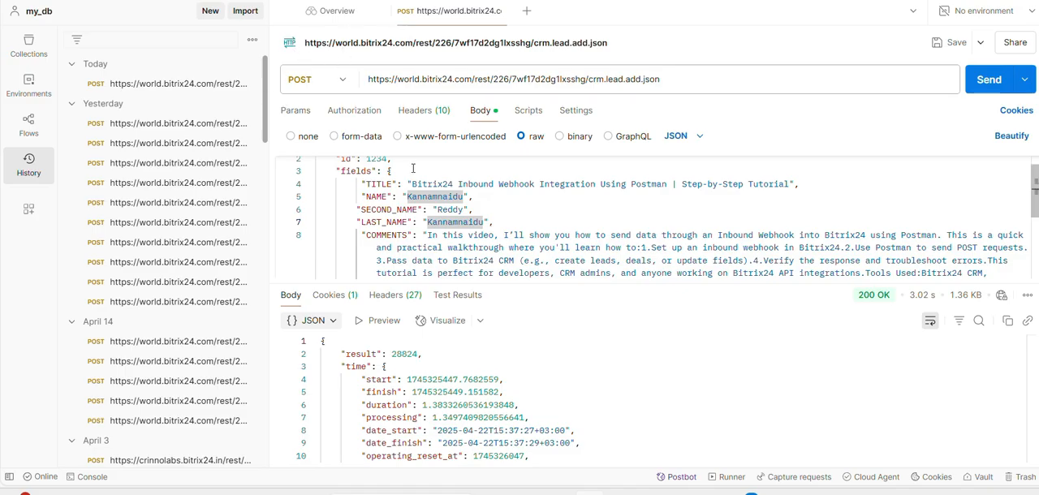
{"action": "scroll", "coordinate": [401, 210], "scroll_direction": "up", "scroll_amount": 1}
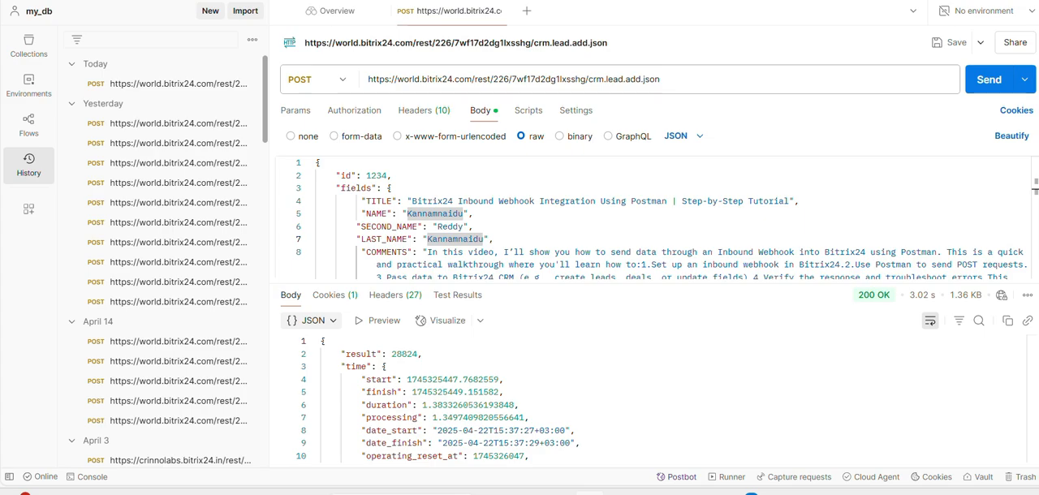
{"action": "right_click", "coordinate": [337, 0]}
{"action": "left_click", "coordinate": [389, 4]}
{"action": "scroll", "coordinate": [414, 219], "scroll_direction": "down", "scroll_amount": 1}
{"action": "scroll", "coordinate": [415, 219], "scroll_direction": "down", "scroll_amount": 1}
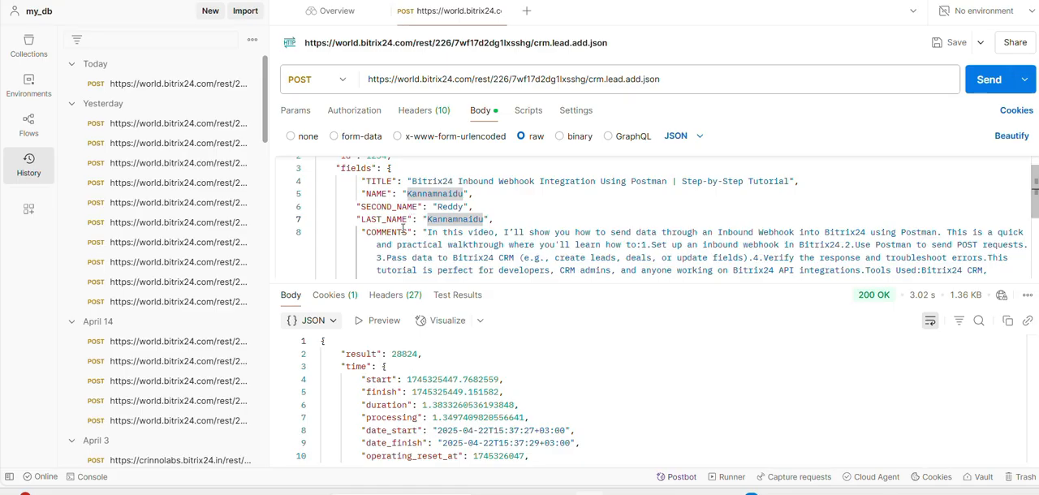
{"action": "scroll", "coordinate": [405, 224], "scroll_direction": "up", "scroll_amount": 2}
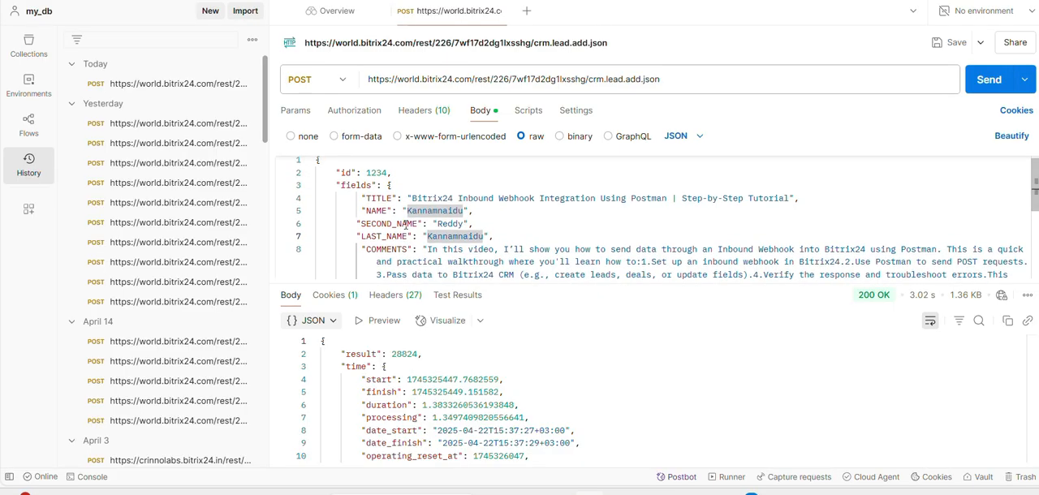
{"action": "scroll", "coordinate": [405, 224], "scroll_direction": "up", "scroll_amount": 1}
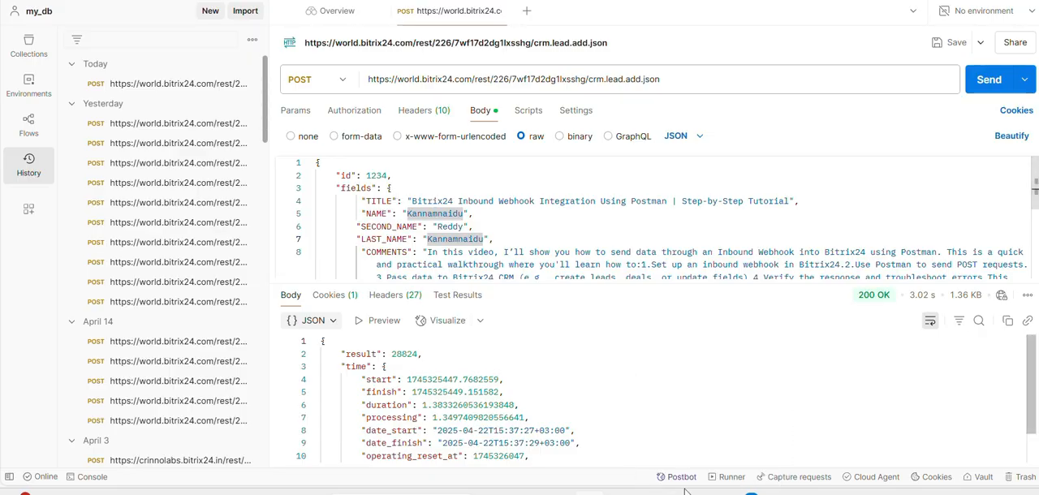
Switch back to Bitrix24 and set the request builder's method to crm.lead.add
{"action": "left_click", "coordinate": [709, 493]}
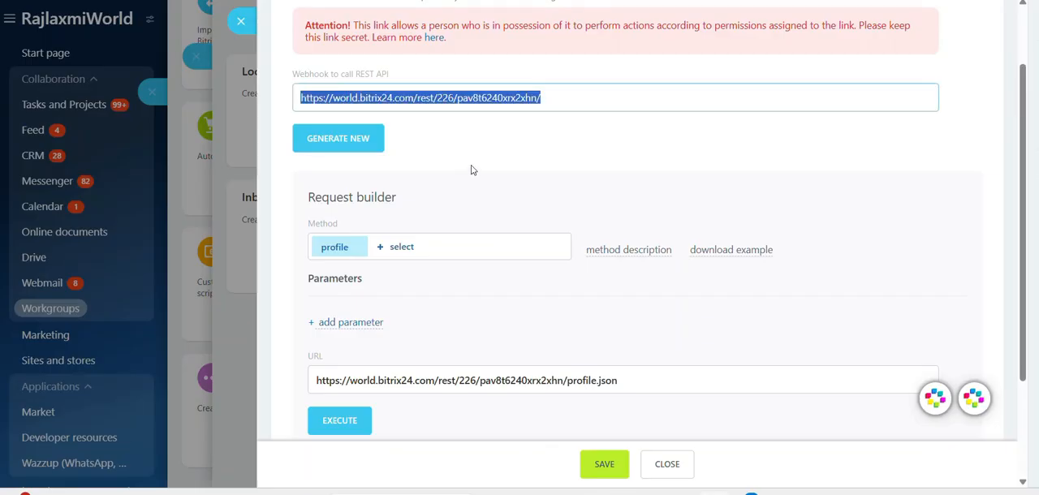
{"action": "scroll", "coordinate": [473, 170], "scroll_direction": "down", "scroll_amount": 1}
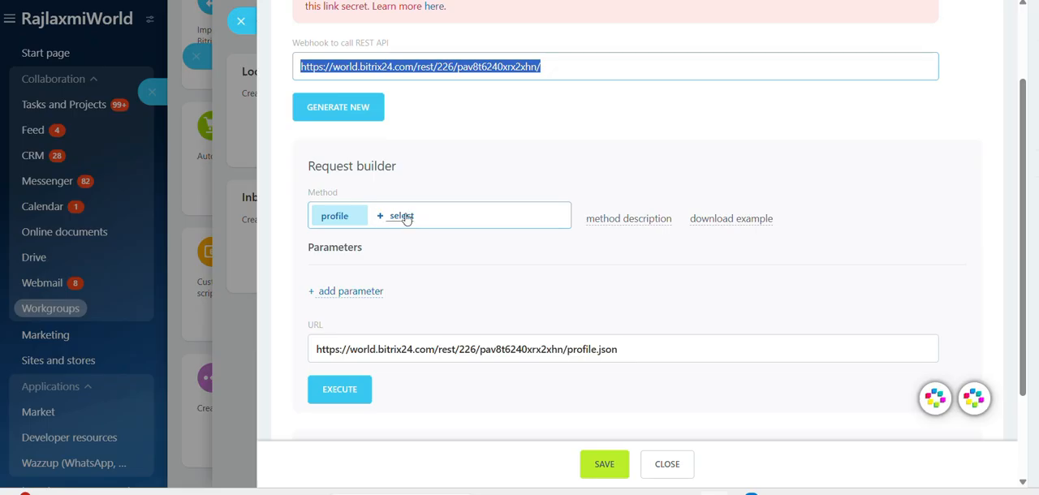
{"action": "left_click", "coordinate": [406, 217]}
{"action": "type", "text": "c"}
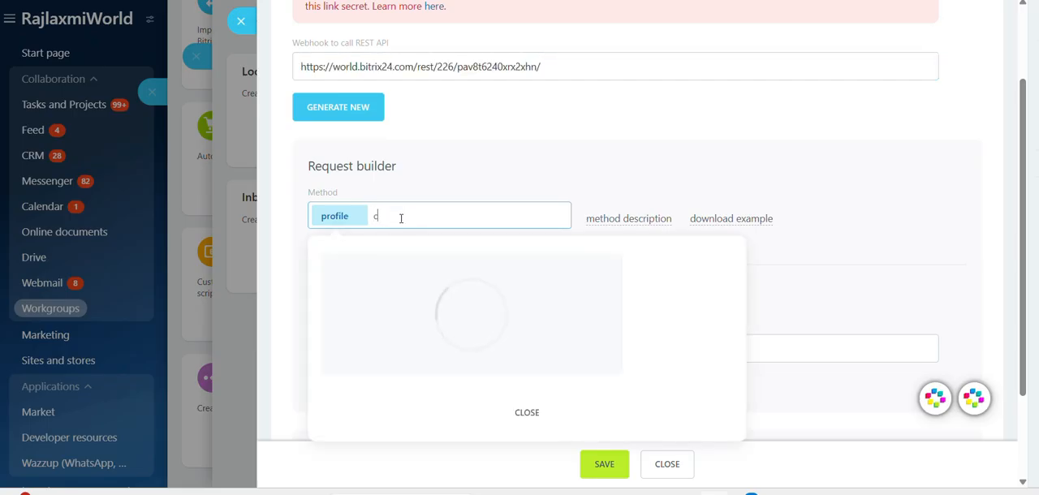
{"action": "type", "text": "rm.le"}
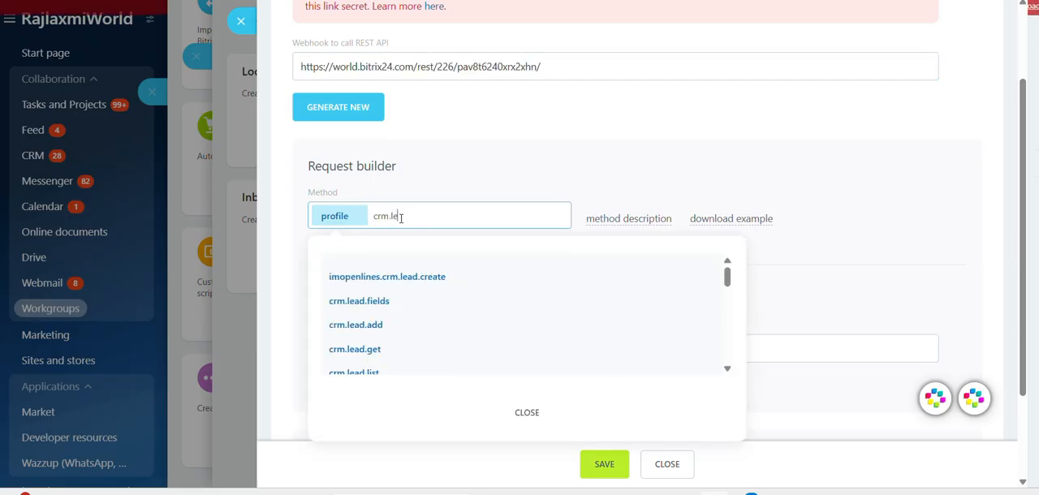
{"action": "type", "text": "ad"}
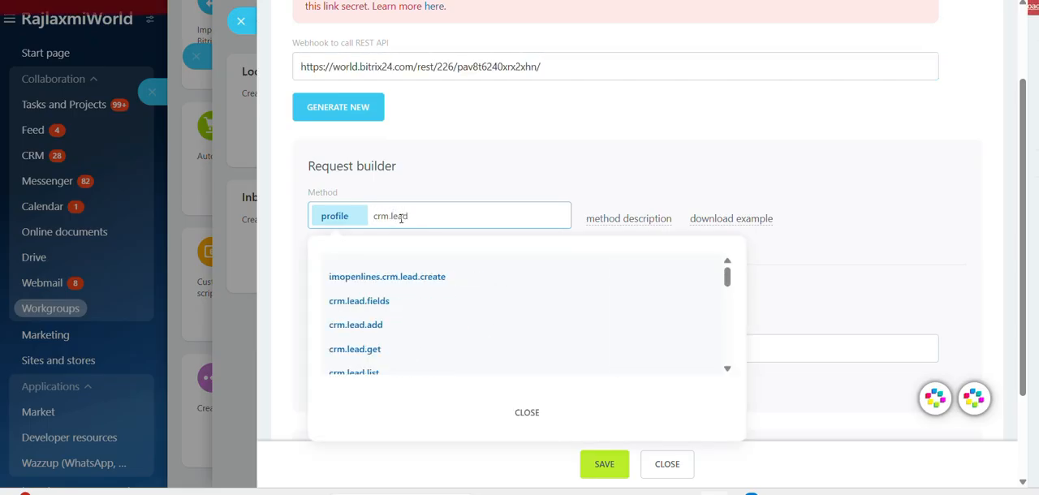
{"action": "left_click", "coordinate": [375, 328]}
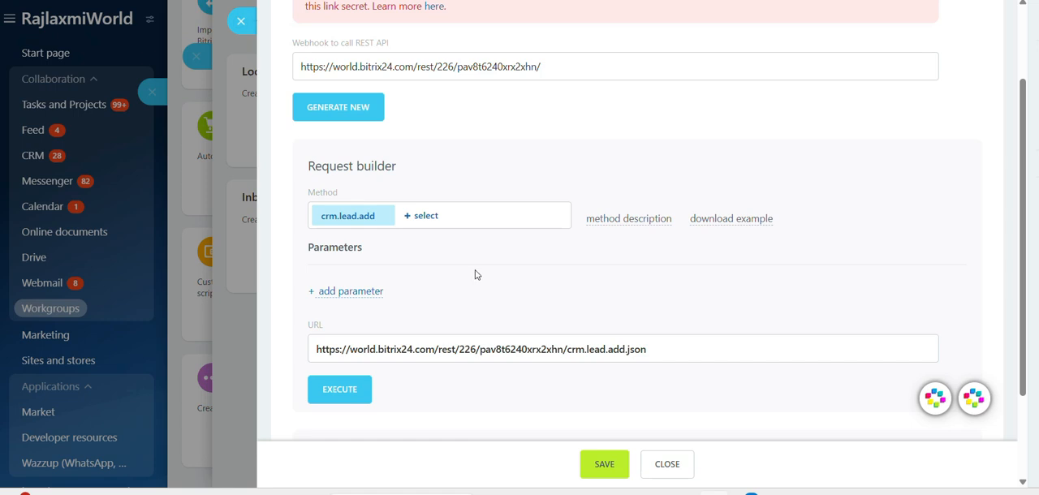
Select the entire generated crm.lead.add URL in the request builder and switch to Postman to compare its request URL
{"action": "left_click", "coordinate": [482, 349]}
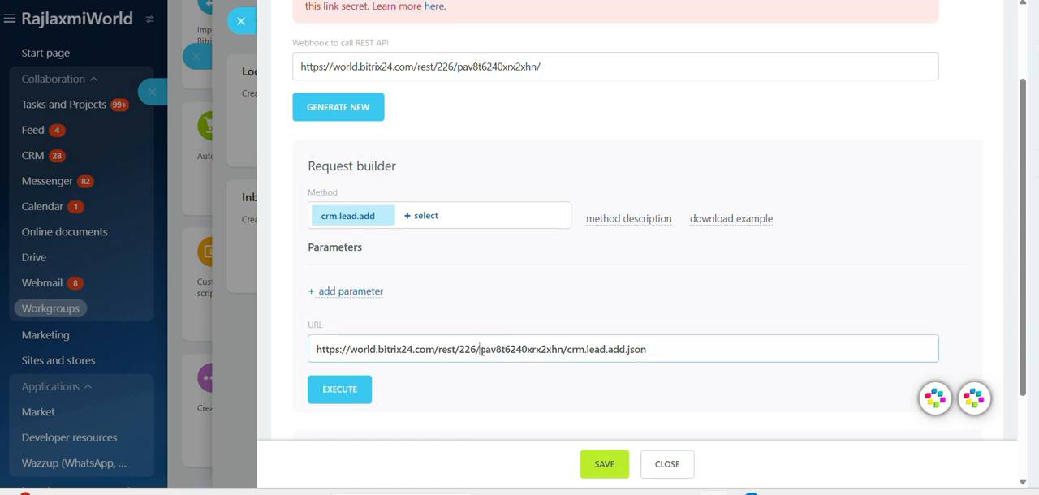
{"action": "key", "text": "ctrl+a"}
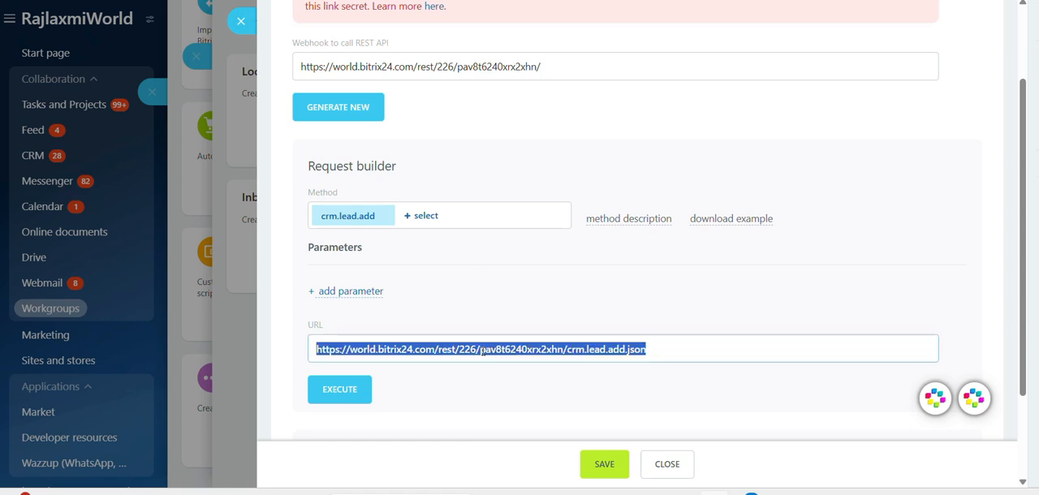
{"action": "left_click", "coordinate": [589, 493]}
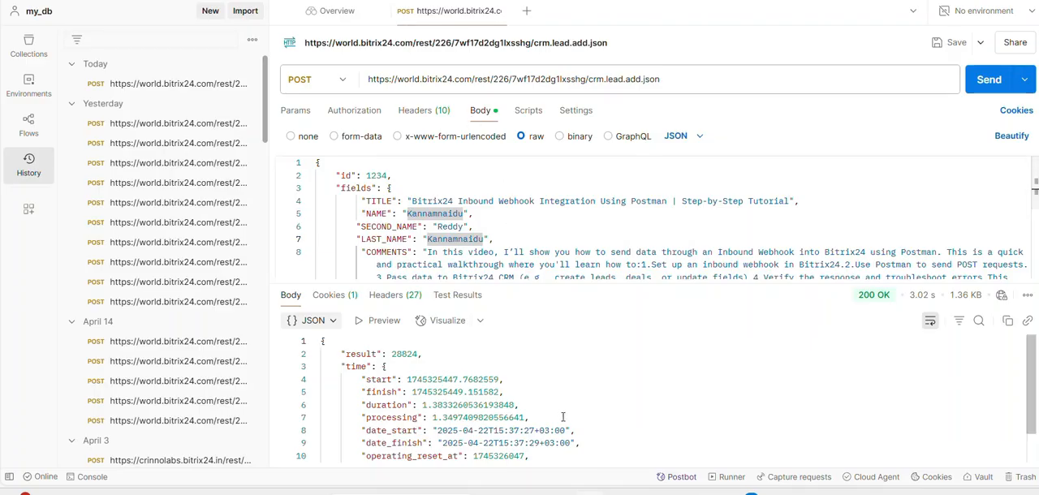
{"action": "triple_click", "coordinate": [485, 77]}
Examine the id, TITLE, NAME and SECOND_NAME entries in the JSON request body
{"action": "left_click", "coordinate": [526, 202]}
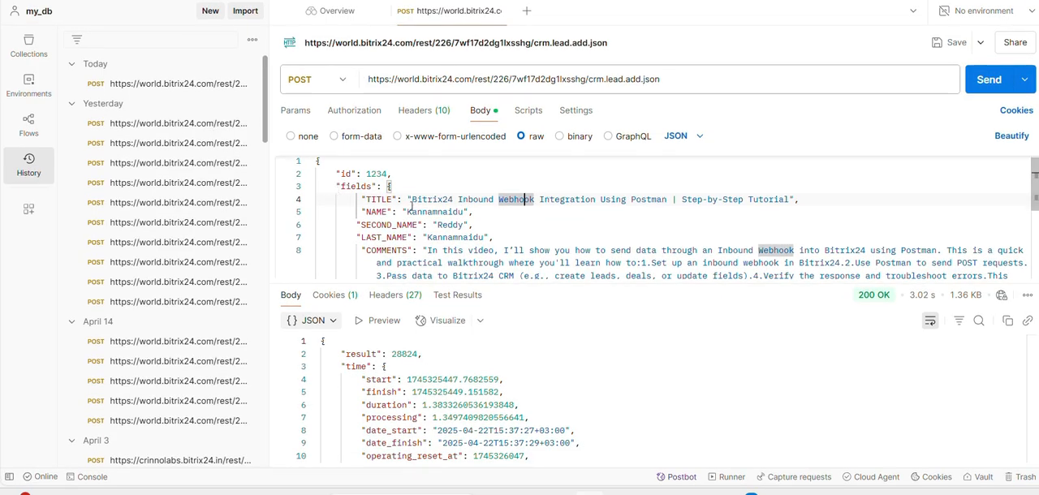
{"action": "left_click", "coordinate": [382, 225]}
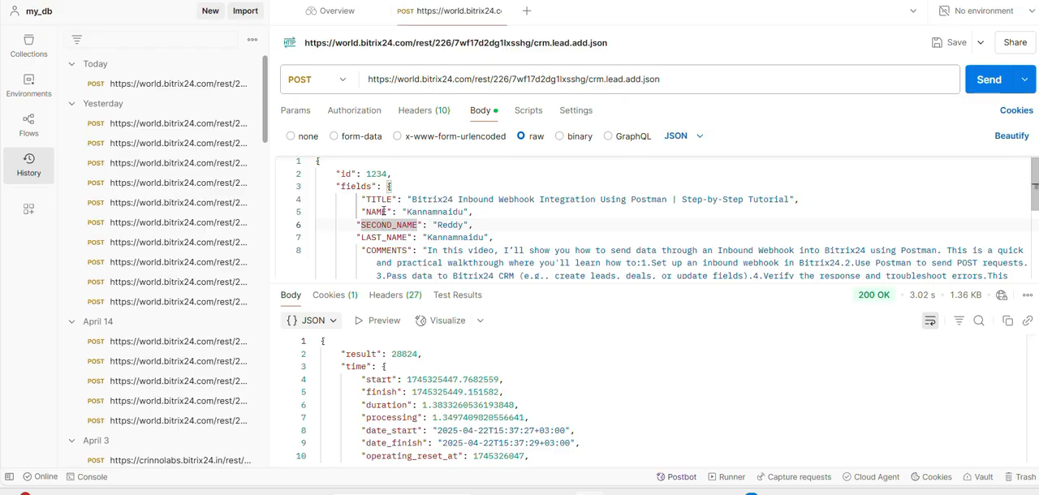
{"action": "left_click", "coordinate": [403, 174]}
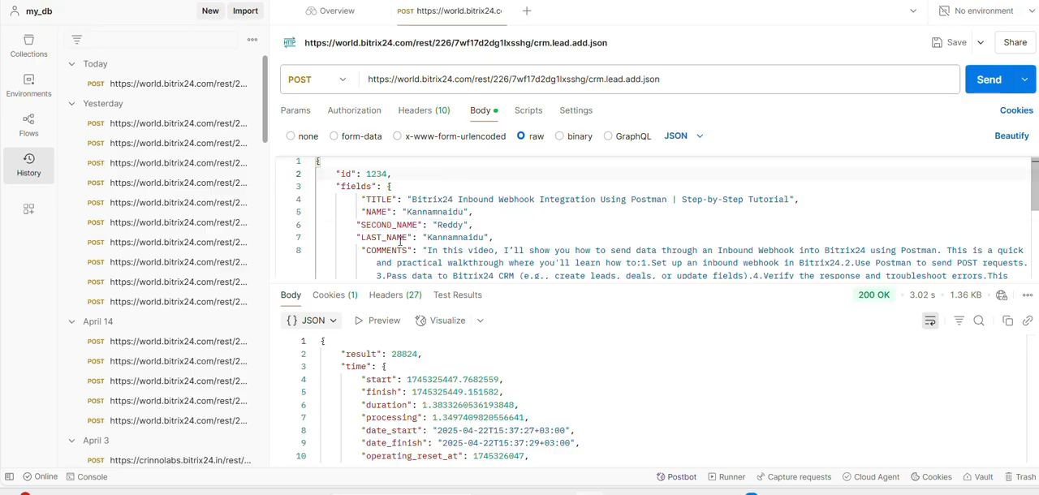
{"action": "scroll", "coordinate": [401, 214], "scroll_direction": "up", "scroll_amount": 1}
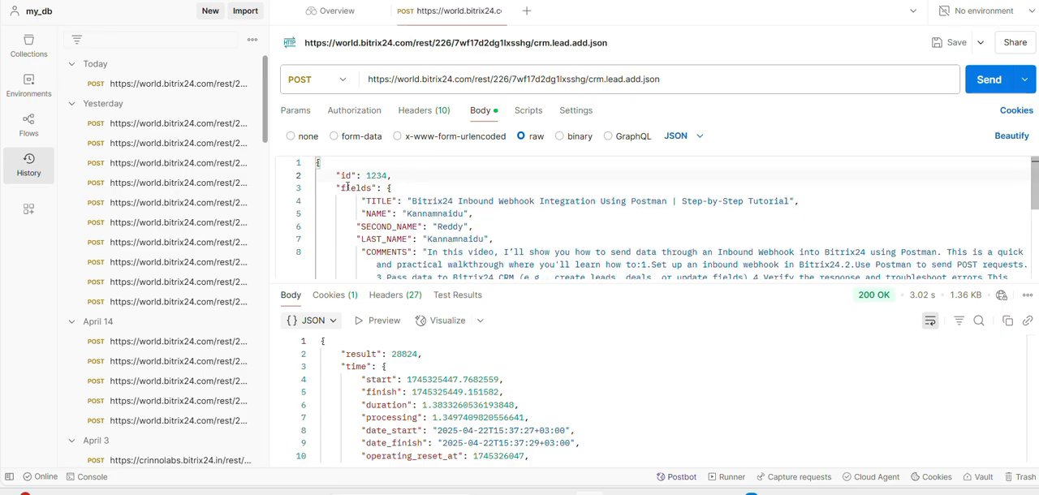
{"action": "double_click", "coordinate": [380, 203]}
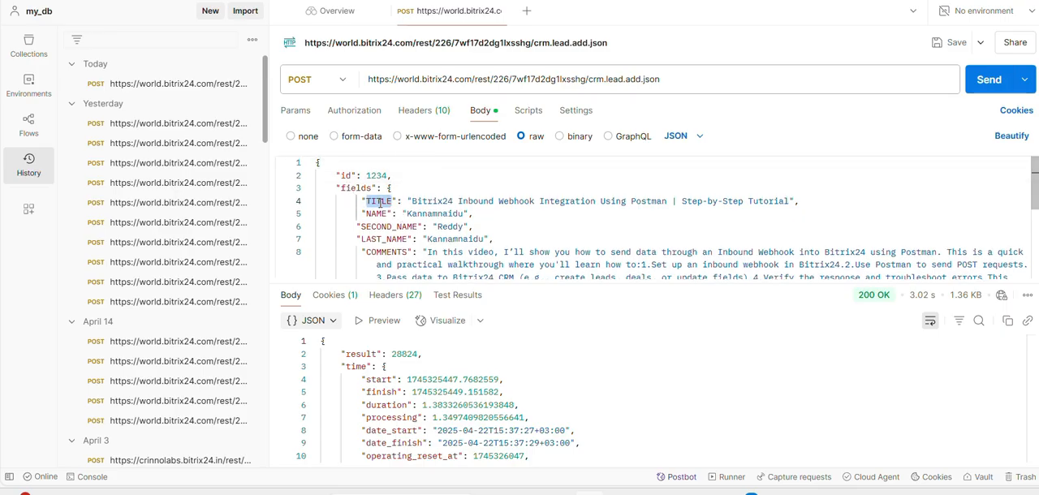
{"action": "double_click", "coordinate": [382, 214]}
{"action": "left_click", "coordinate": [382, 225]}
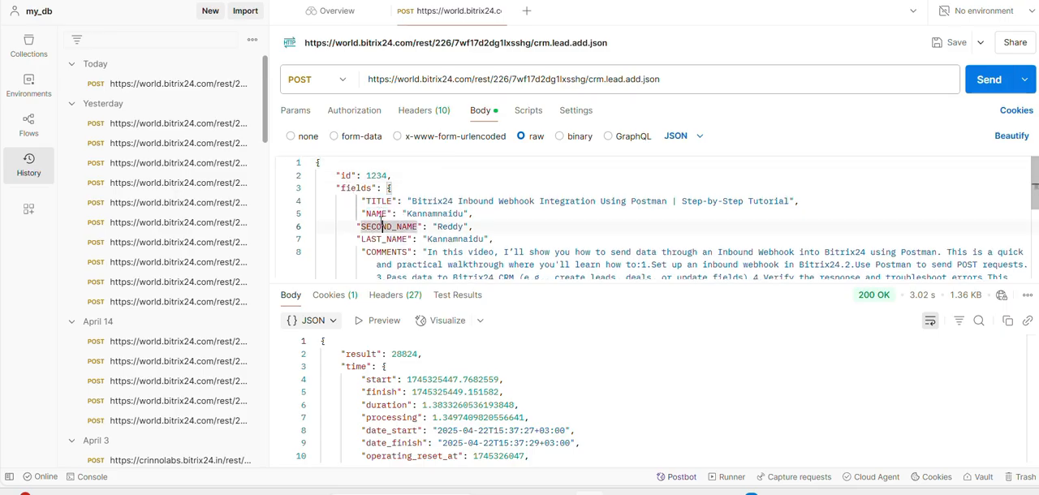
Examine the LAST_NAME, COMMENTS and PHONE entries in the JSON request body
{"action": "left_click", "coordinate": [379, 239]}
{"action": "scroll", "coordinate": [379, 243], "scroll_direction": "down", "scroll_amount": 1}
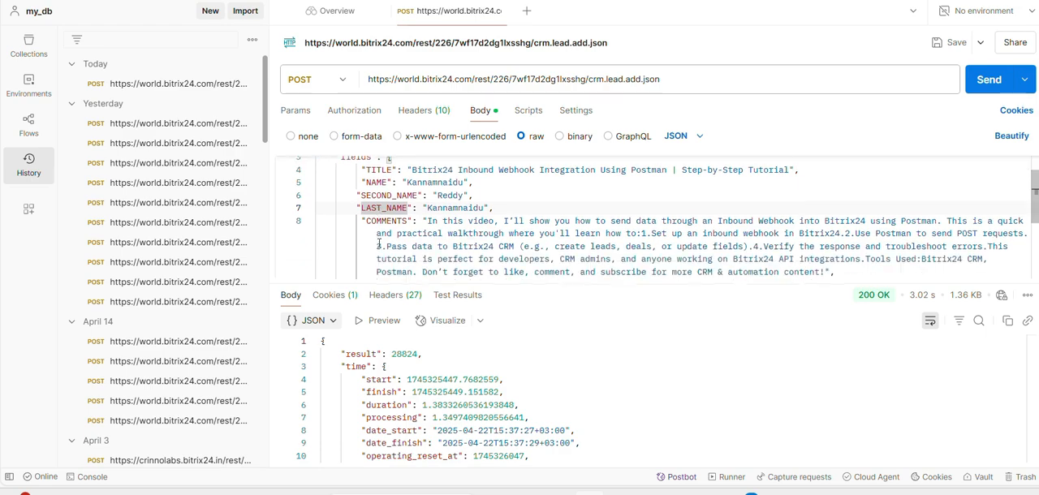
{"action": "scroll", "coordinate": [379, 243], "scroll_direction": "down", "scroll_amount": 4}
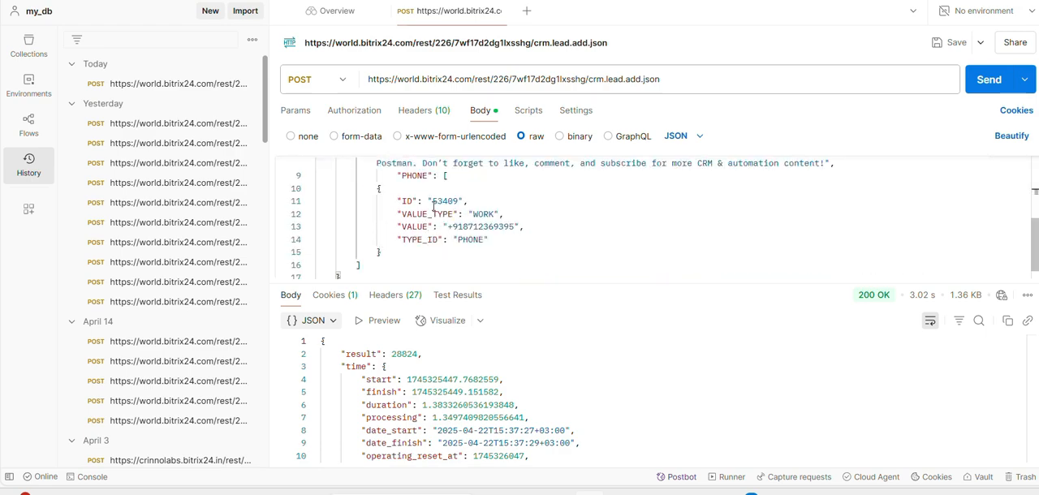
{"action": "scroll", "coordinate": [434, 207], "scroll_direction": "up", "scroll_amount": 3}
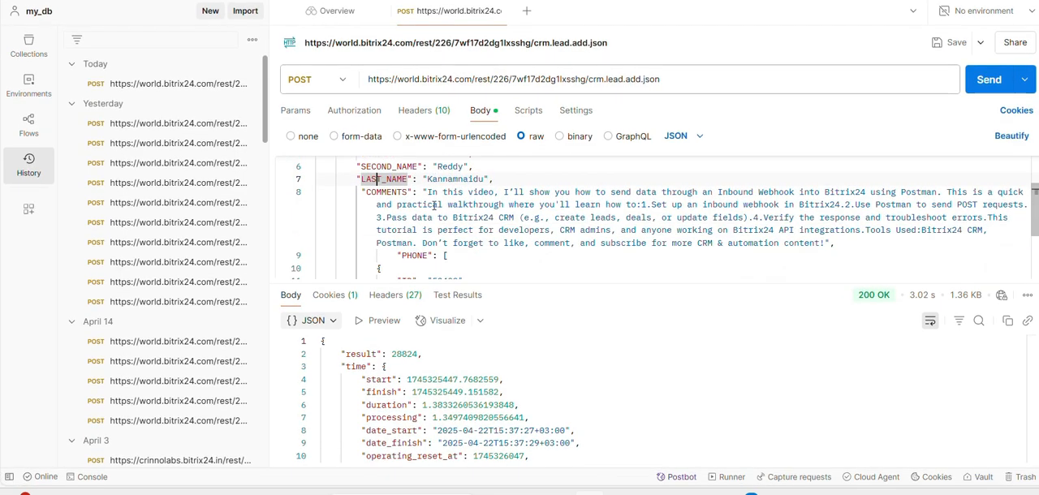
{"action": "scroll", "coordinate": [433, 206], "scroll_direction": "down", "scroll_amount": 3}
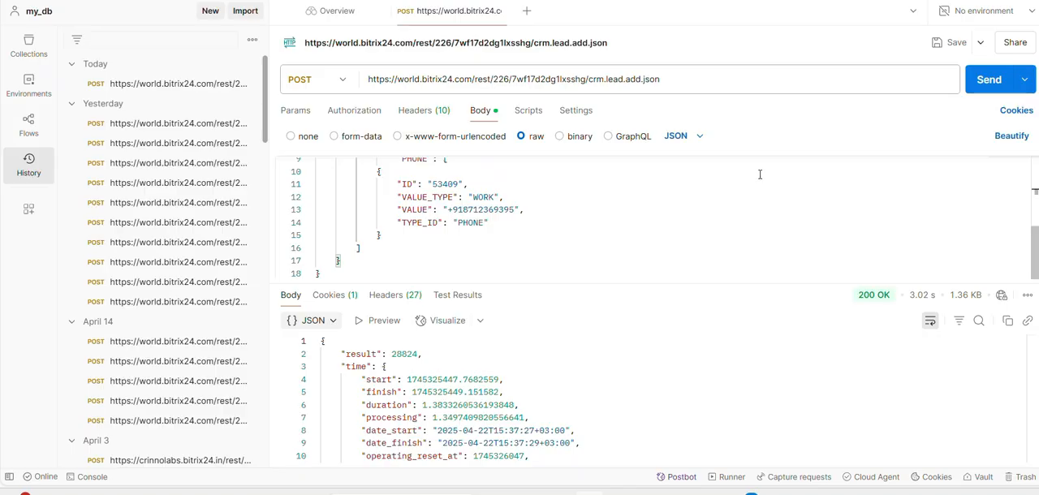
Send the crm.lead.add POST request and select the result ID in the JSON response
{"action": "left_click", "coordinate": [991, 78]}
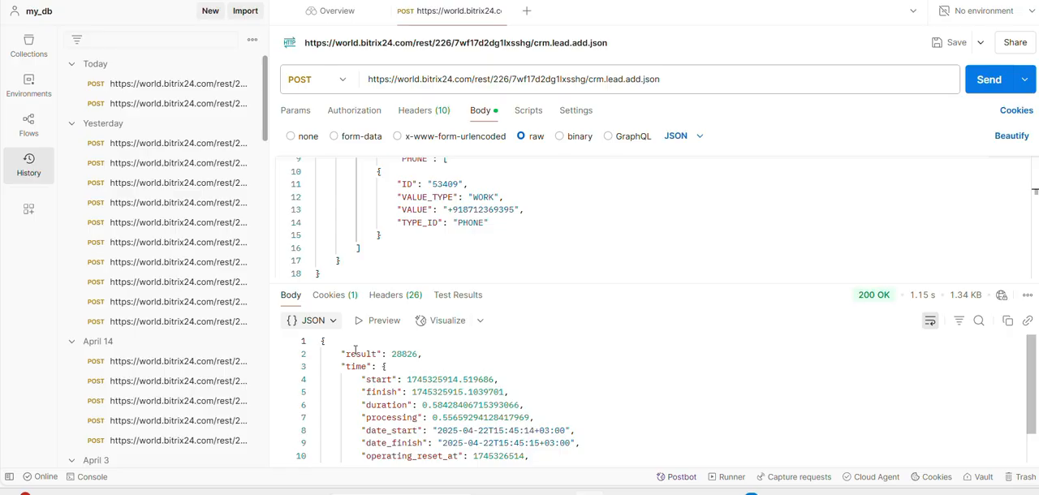
{"action": "mouse_move", "coordinate": [876, 299]}
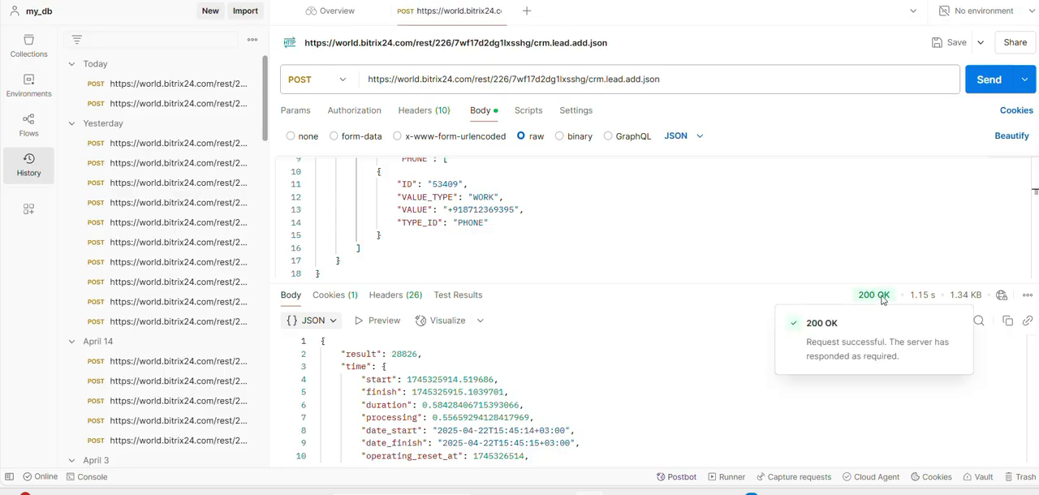
{"action": "double_click", "coordinate": [401, 354]}
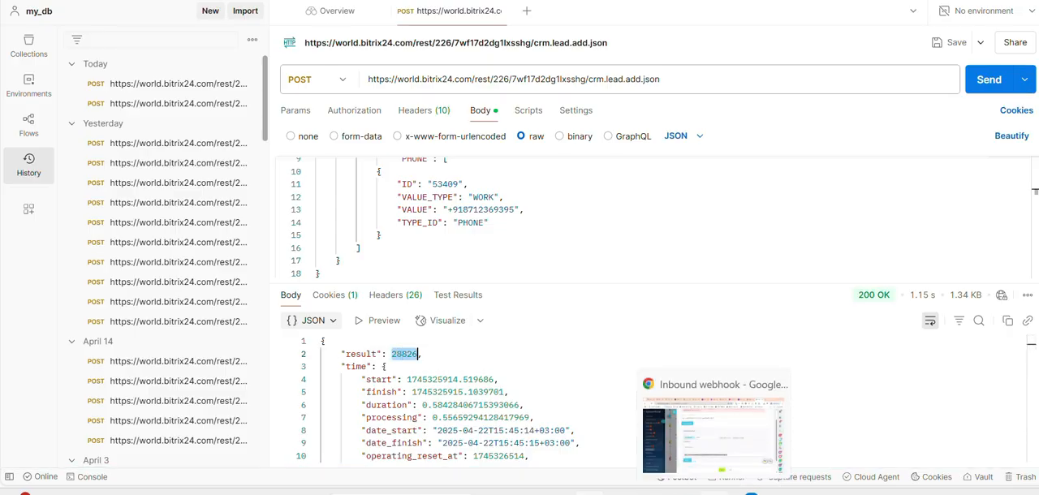
Switch to Bitrix24 and close the inbound webhook page without saving, along with the developer resources pages beneath it
{"action": "key", "text": "alt+Tab"}
{"action": "left_click", "coordinate": [241, 20]}
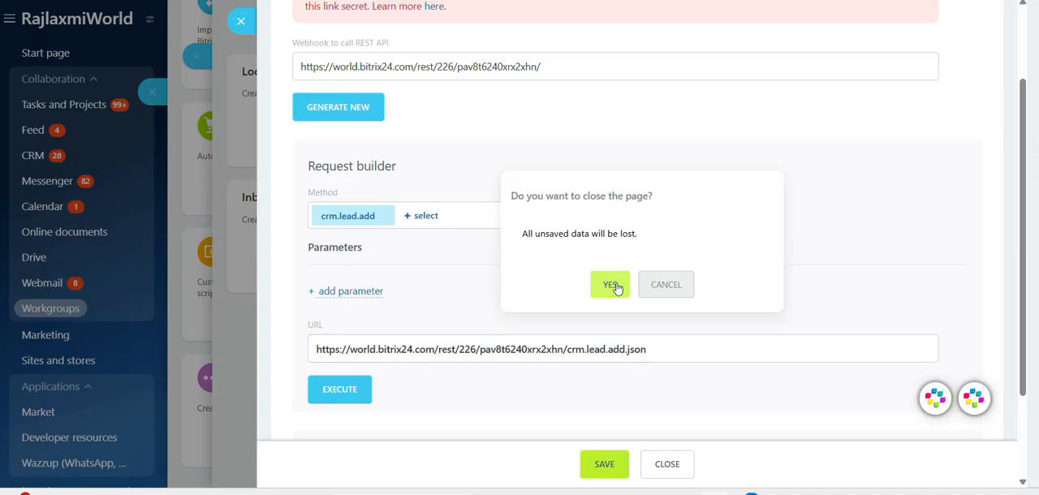
{"action": "left_click", "coordinate": [610, 291]}
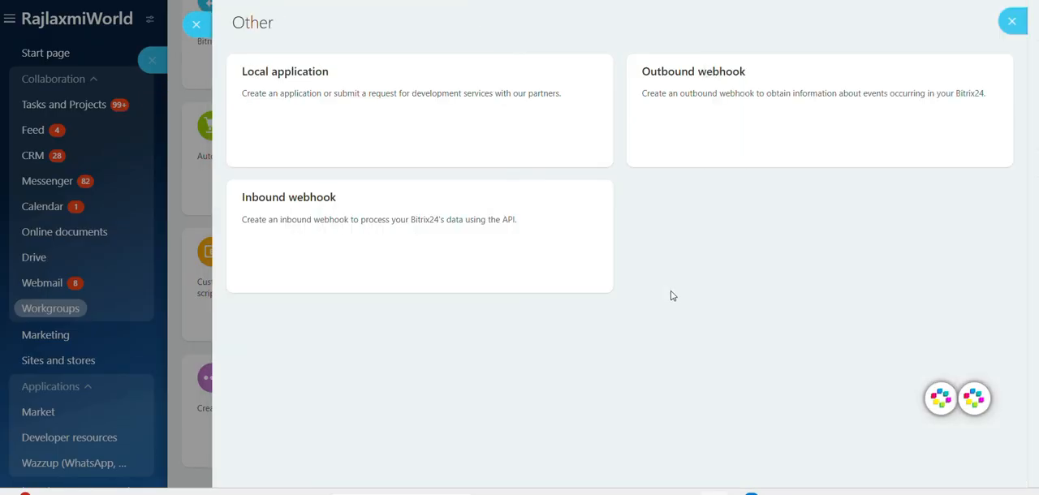
{"action": "left_click", "coordinate": [196, 22]}
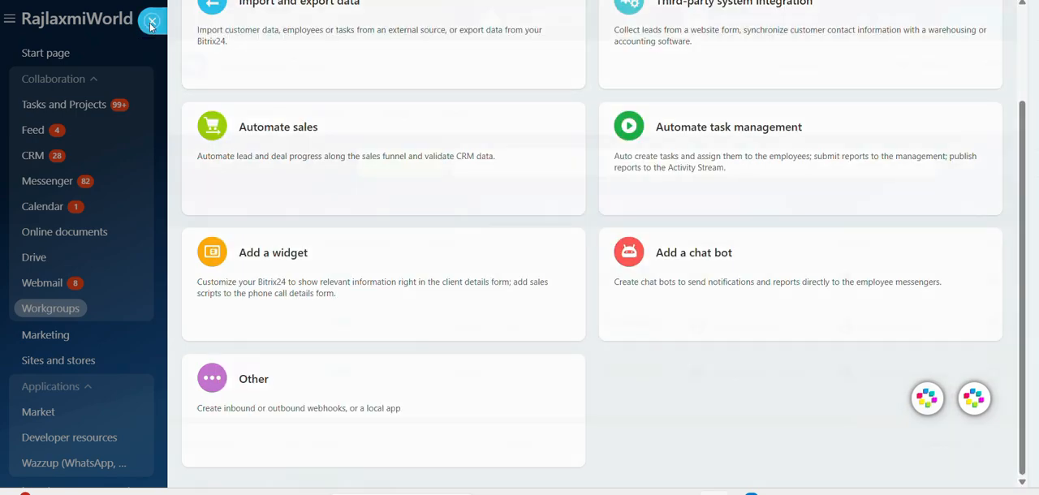
{"action": "left_click", "coordinate": [151, 23]}
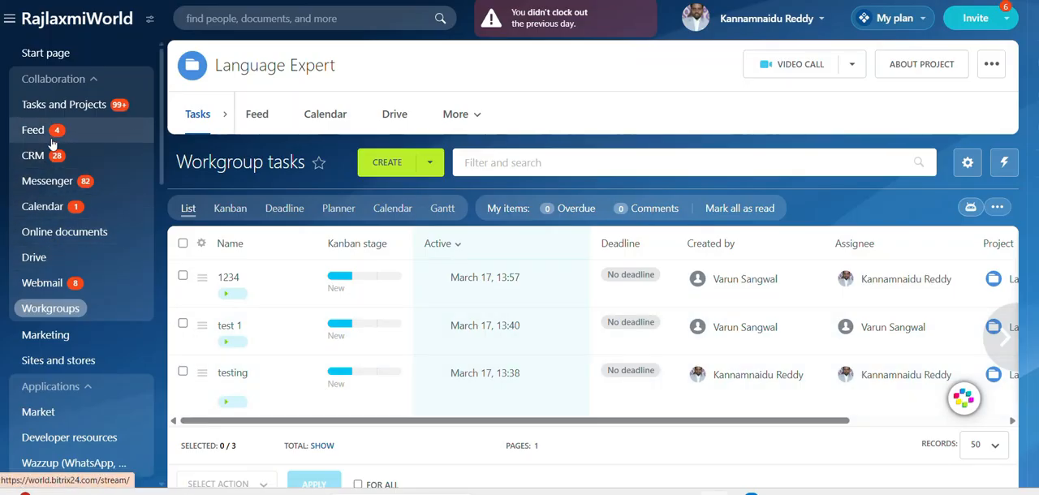
Open the newest lead in the CRM leads list and review its client and contact information
{"action": "left_click", "coordinate": [33, 155]}
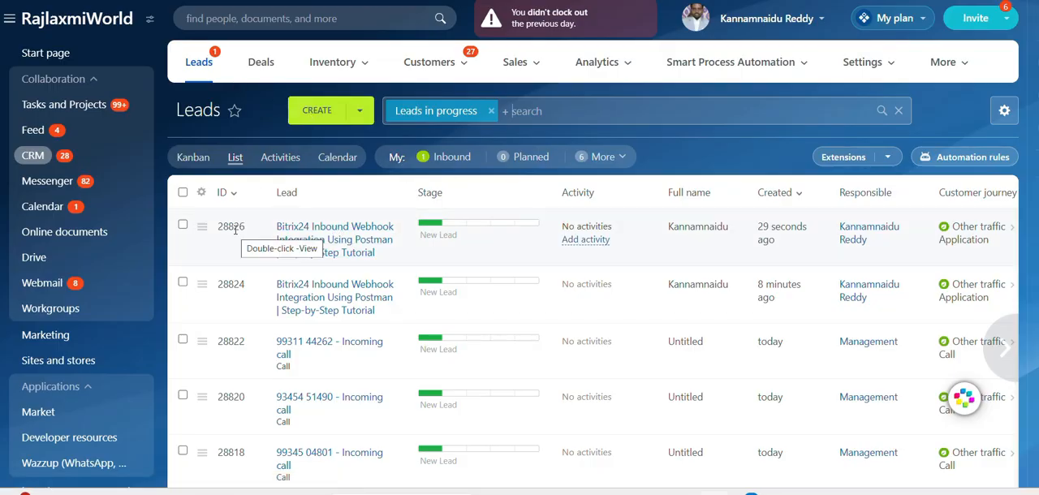
{"action": "left_click", "coordinate": [321, 235]}
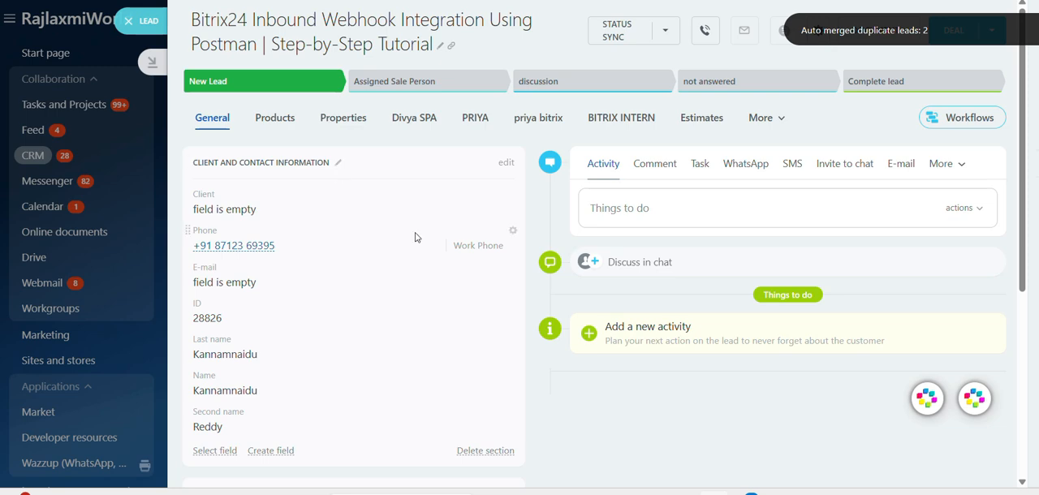
{"action": "scroll", "coordinate": [385, 341], "scroll_direction": "down", "scroll_amount": 5}
{"action": "scroll", "coordinate": [386, 336], "scroll_direction": "up", "scroll_amount": 4}
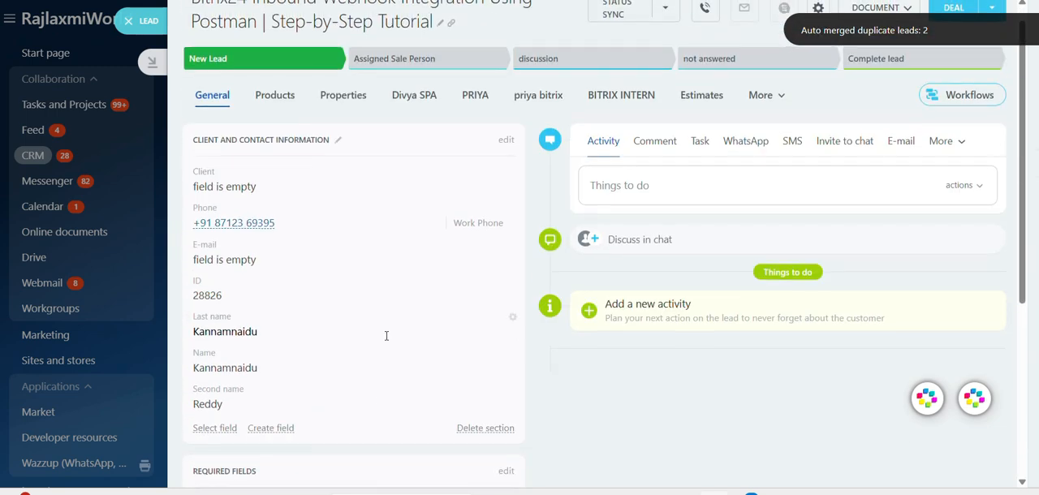
{"action": "scroll", "coordinate": [347, 286], "scroll_direction": "down", "scroll_amount": 2}
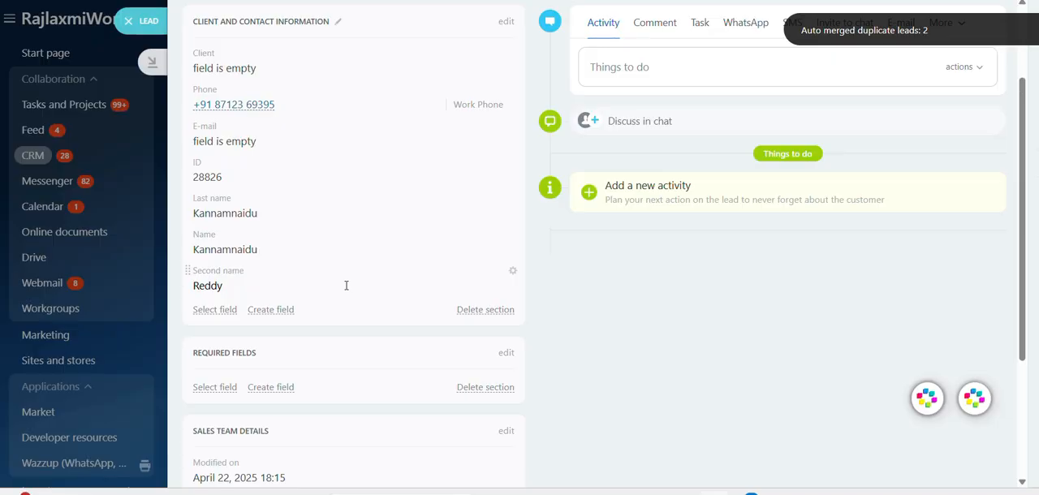
{"action": "scroll", "coordinate": [346, 286], "scroll_direction": "up", "scroll_amount": 2}
{"action": "scroll", "coordinate": [346, 286], "scroll_direction": "down", "scroll_amount": 2}
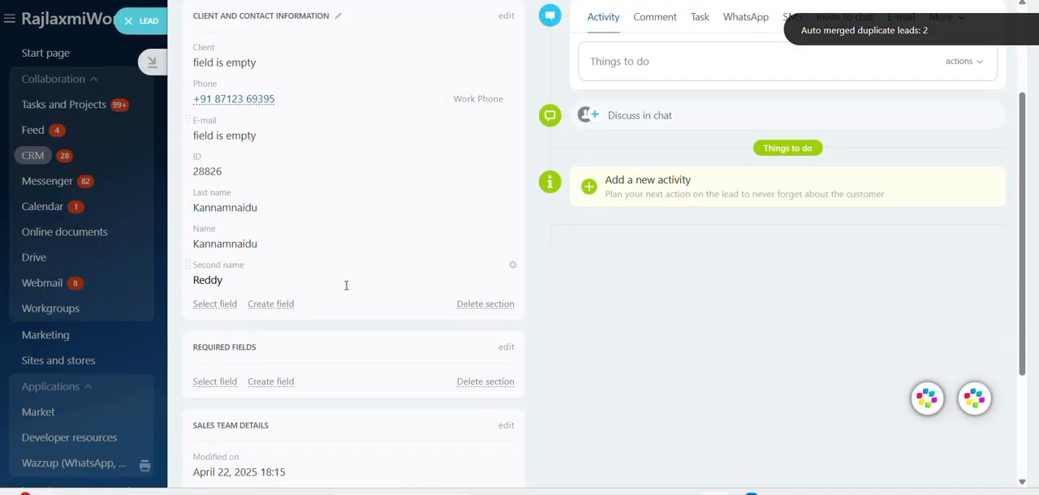
Add the hidden Comment field to the lead's Required fields section, finding it with the search term "com"
{"action": "scroll", "coordinate": [298, 342], "scroll_direction": "down", "scroll_amount": 3}
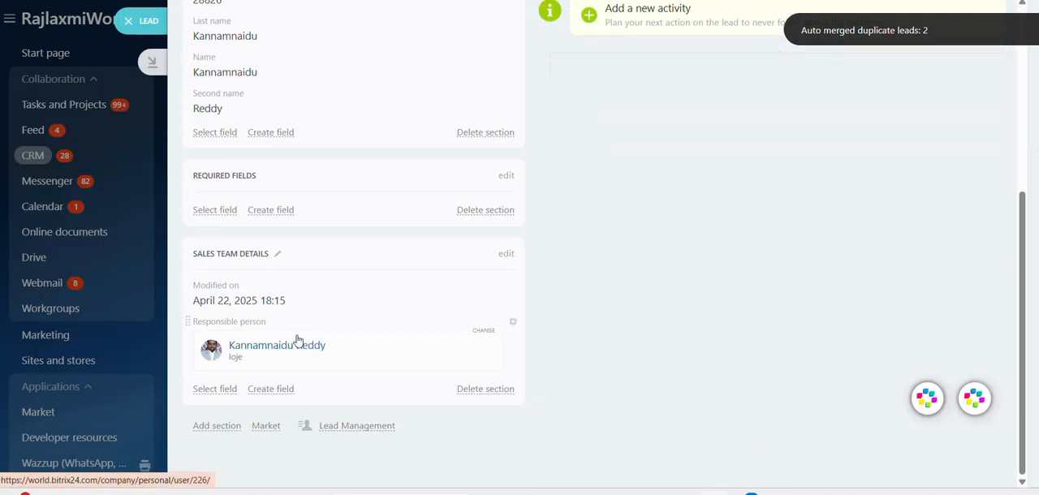
{"action": "left_click", "coordinate": [226, 210]}
{"action": "left_click", "coordinate": [322, 71]}
{"action": "type", "text": "com"}
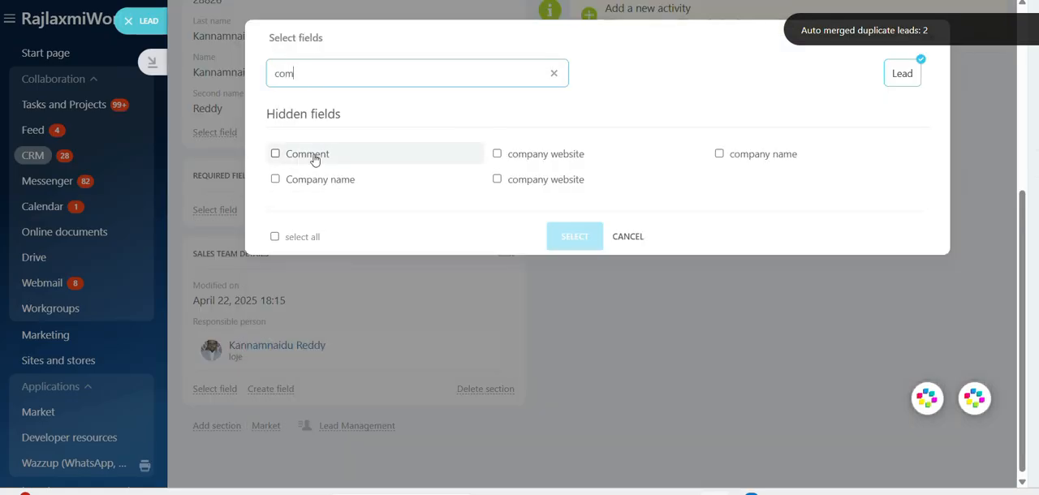
{"action": "left_click", "coordinate": [275, 153]}
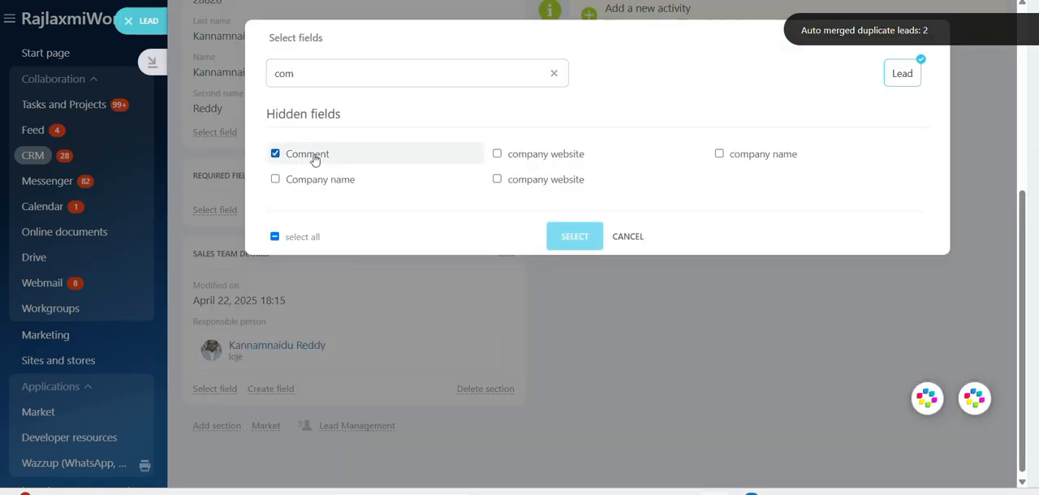
{"action": "left_click", "coordinate": [587, 245]}
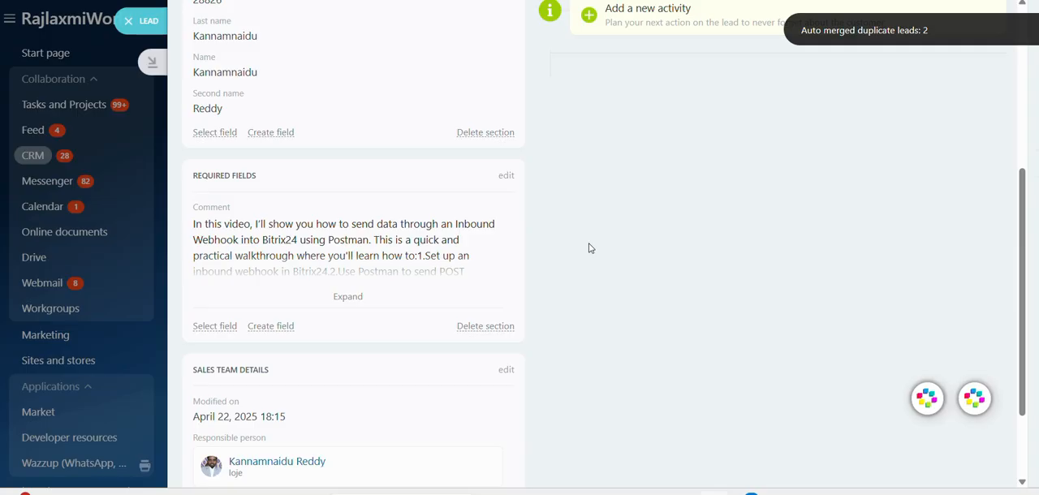
Expand the lead's full Comment text and review it together with the lead's title, name and phone fields
{"action": "left_click", "coordinate": [356, 298]}
{"action": "scroll", "coordinate": [354, 301], "scroll_direction": "down", "scroll_amount": 2}
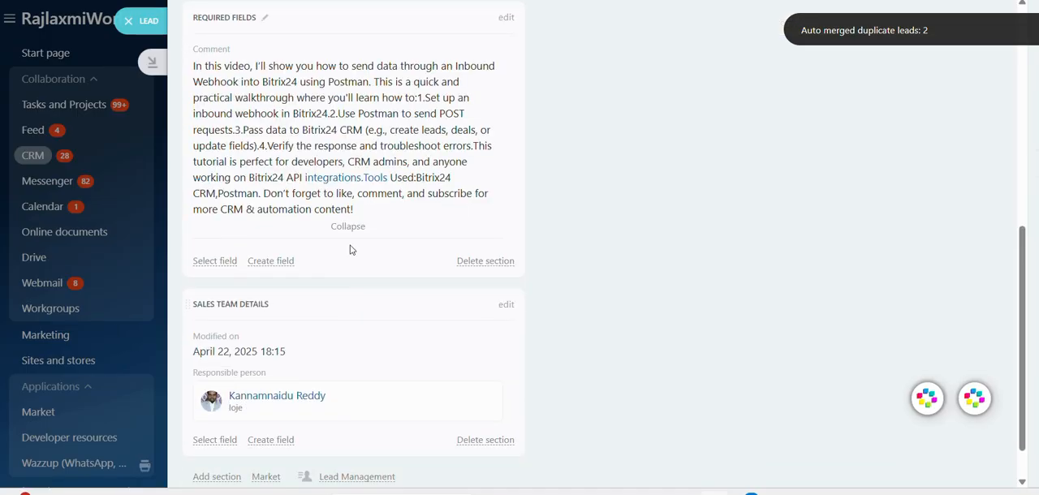
{"action": "scroll", "coordinate": [353, 249], "scroll_direction": "up", "scroll_amount": 10}
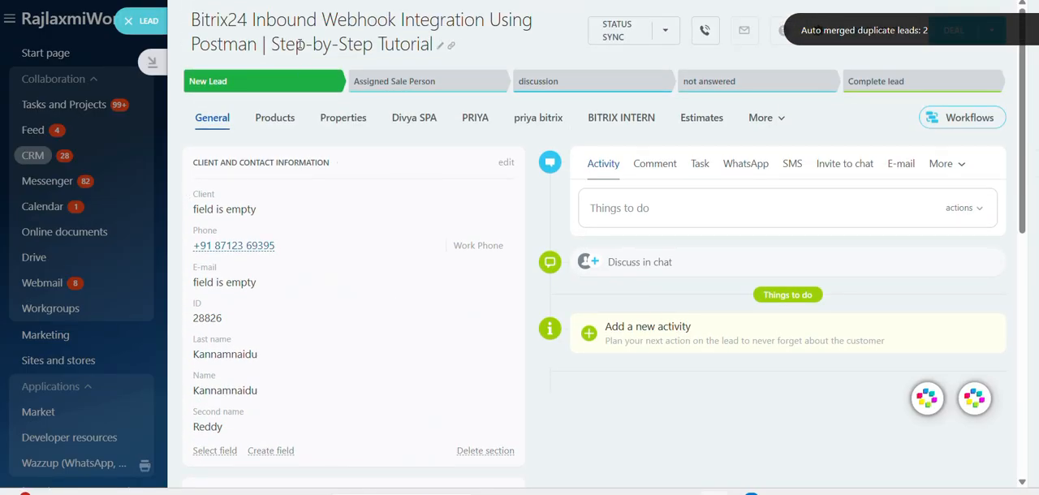
{"action": "scroll", "coordinate": [256, 253], "scroll_direction": "down", "scroll_amount": 2}
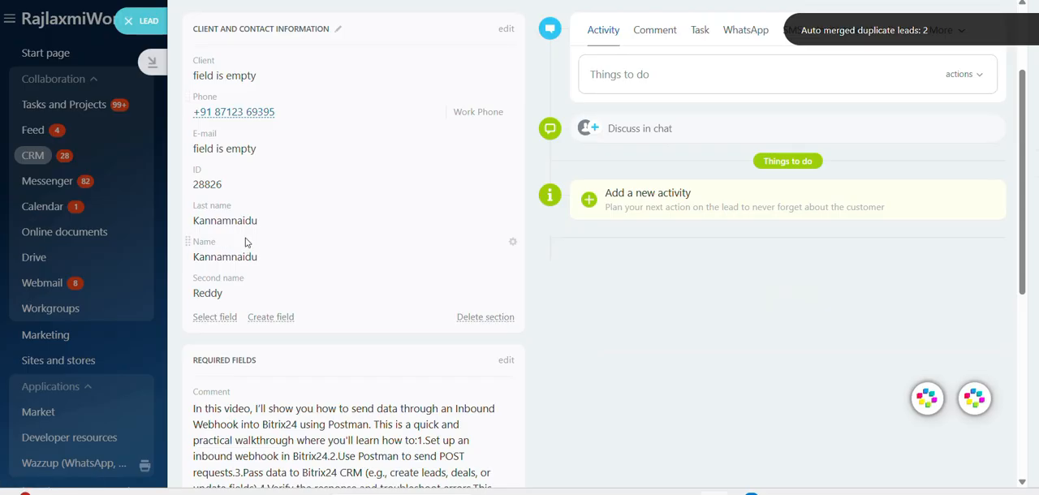
{"action": "scroll", "coordinate": [249, 243], "scroll_direction": "down", "scroll_amount": 1}
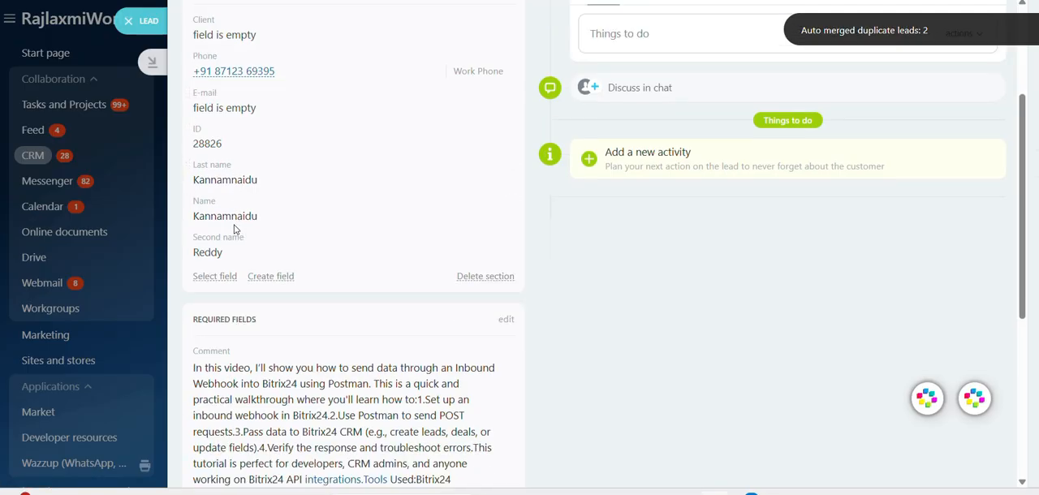
{"action": "scroll", "coordinate": [238, 219], "scroll_direction": "down", "scroll_amount": 2}
{"action": "scroll", "coordinate": [269, 326], "scroll_direction": "down", "scroll_amount": 2}
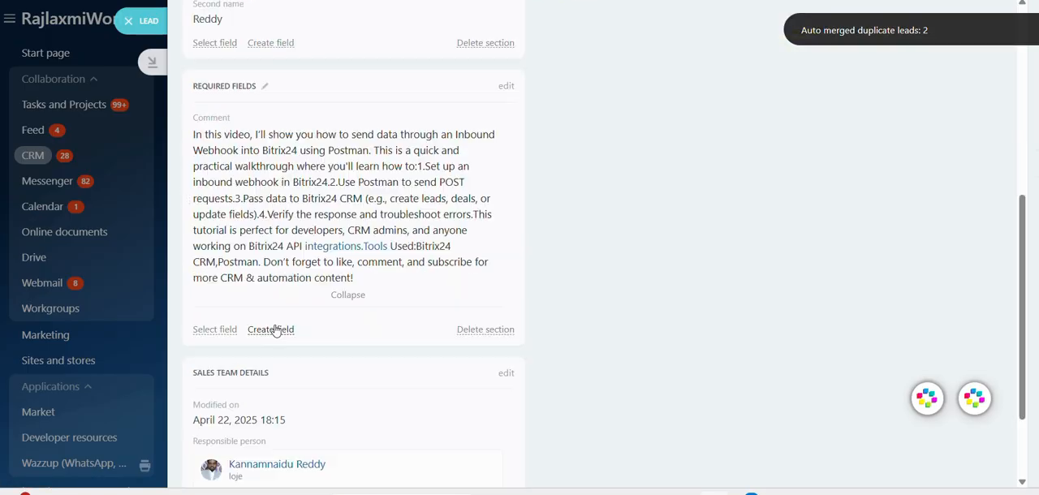
{"action": "scroll", "coordinate": [563, 303], "scroll_direction": "up", "scroll_amount": 6}
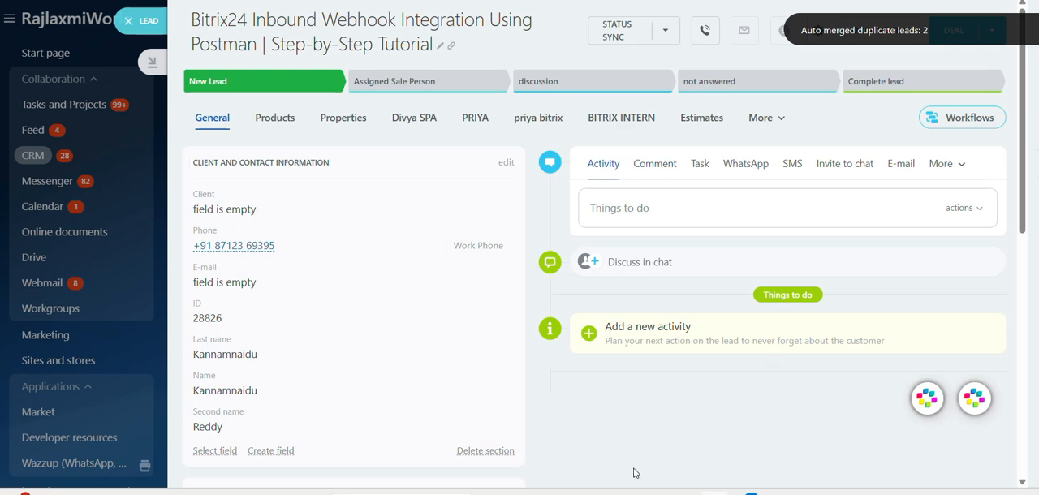
Switch to Postman and examine the TITLE, NAME and SECOND_NAME keys and the title value in the request body
{"action": "mouse_move", "coordinate": [590, 492]}
{"action": "left_click", "coordinate": [591, 456]}
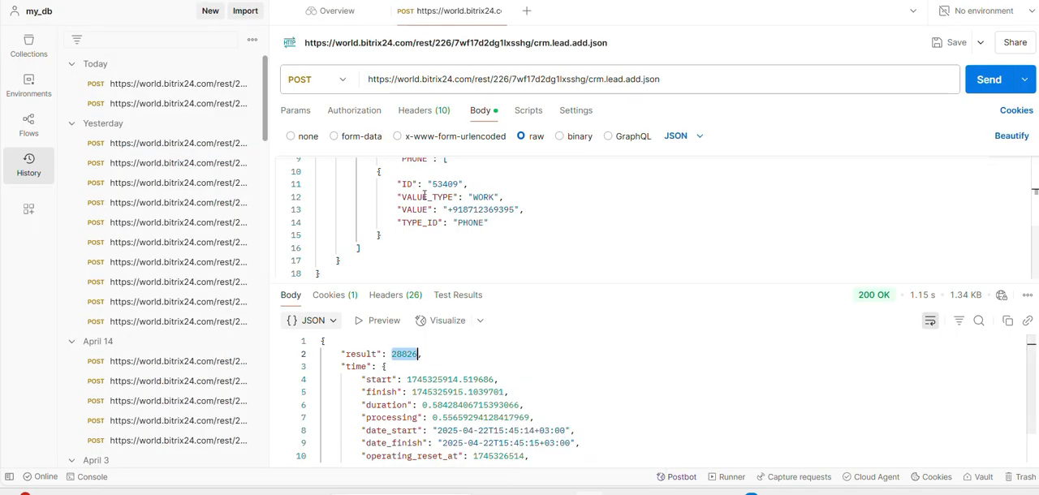
{"action": "scroll", "coordinate": [435, 218], "scroll_direction": "up", "scroll_amount": 3}
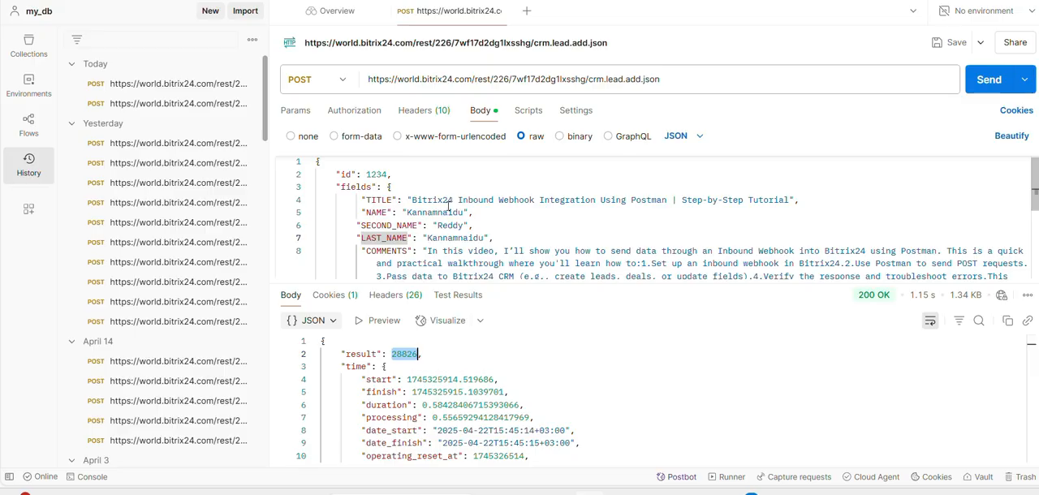
{"action": "double_click", "coordinate": [370, 200]}
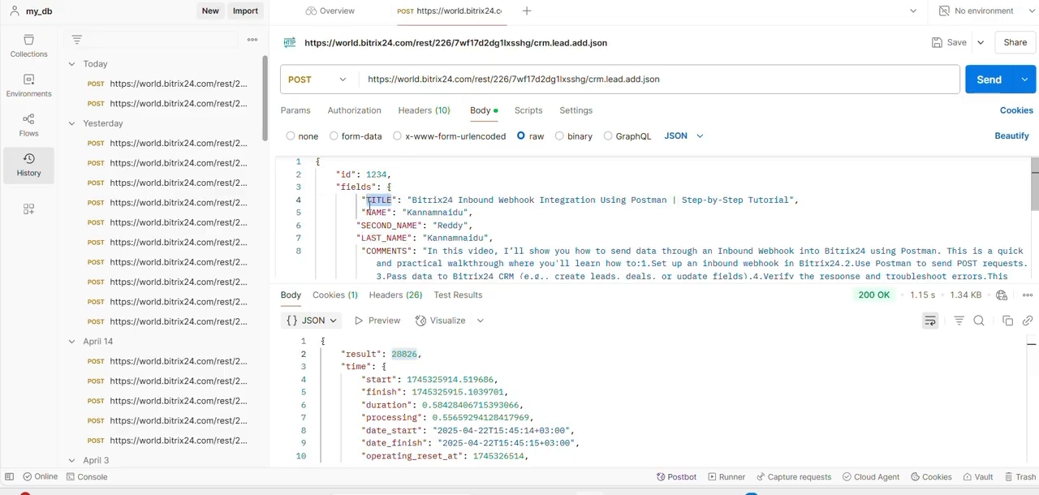
{"action": "double_click", "coordinate": [370, 213]}
{"action": "double_click", "coordinate": [370, 227]}
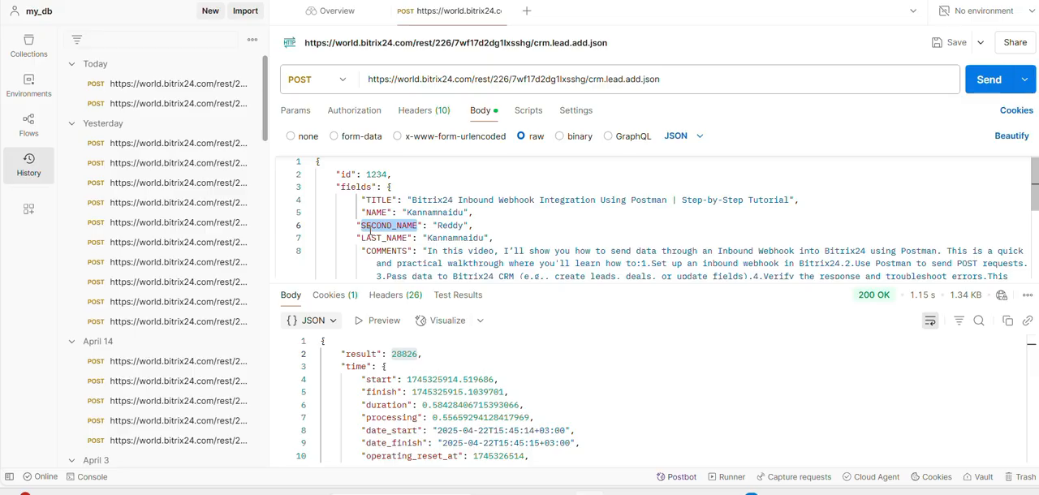
{"action": "double_click", "coordinate": [452, 201]}
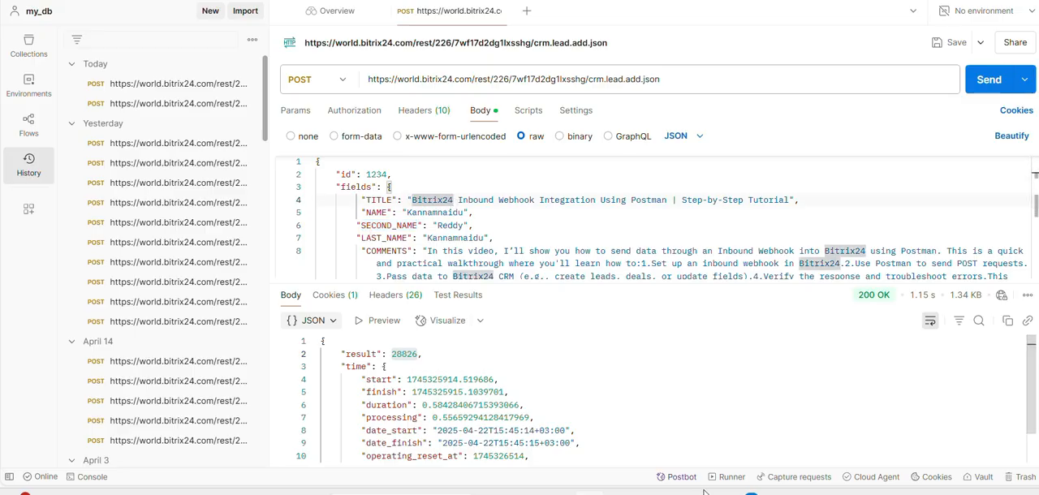
{"action": "left_click", "coordinate": [546, 174]}
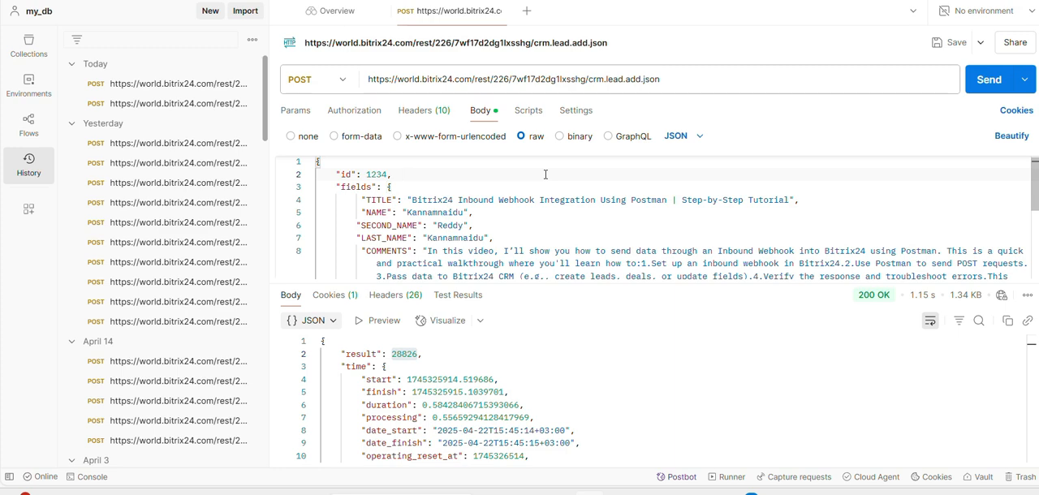